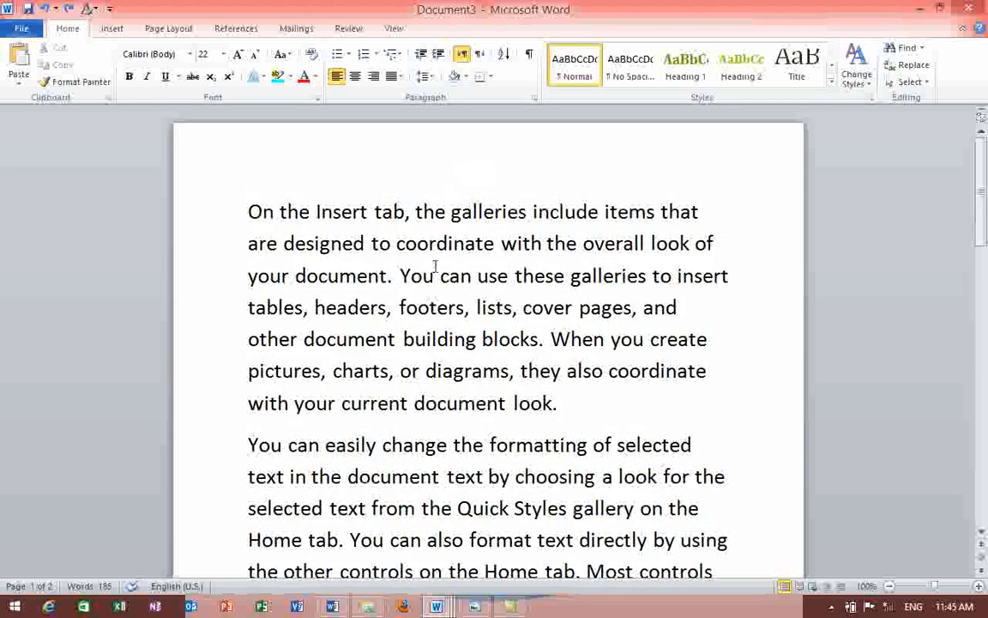
- Select all of the document's text and justify it
click(311, 215)
click(911, 82)
click(889, 102)
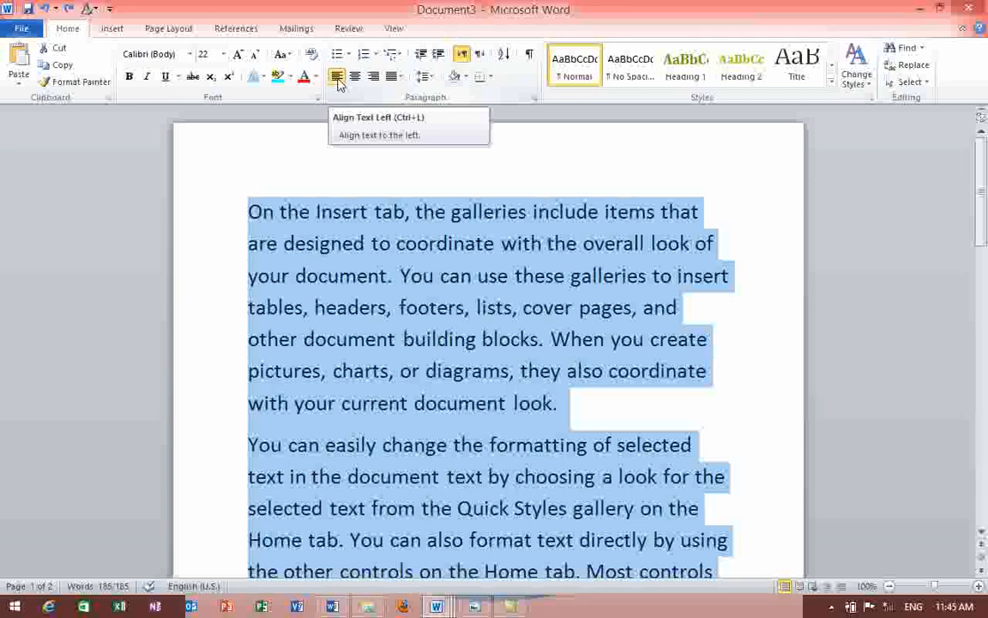
key(ctrl+j)
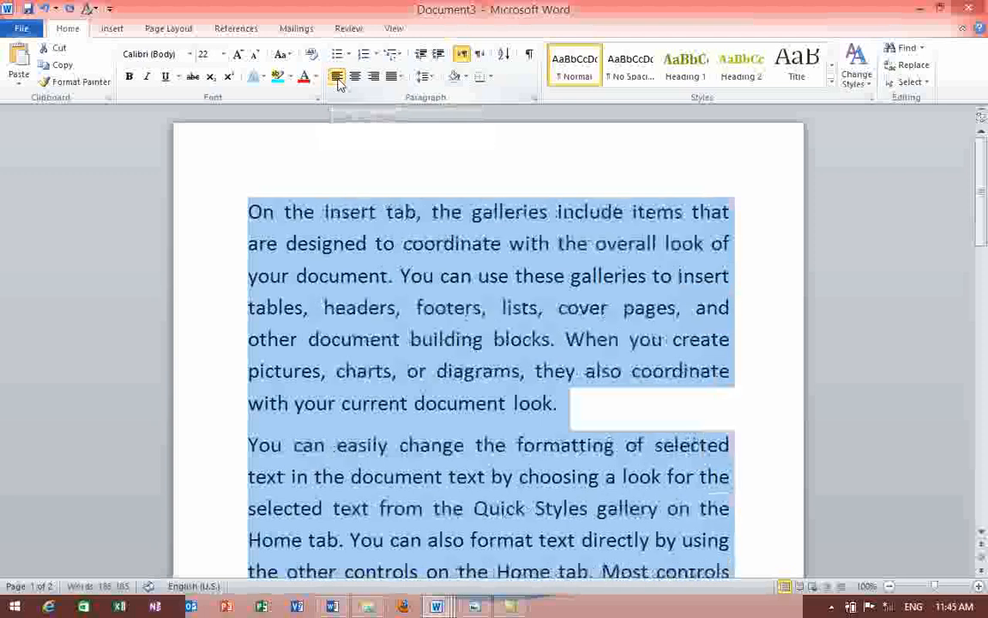
- Try left, center and right alignment on the selected text, finishing with left alignment
click(337, 79)
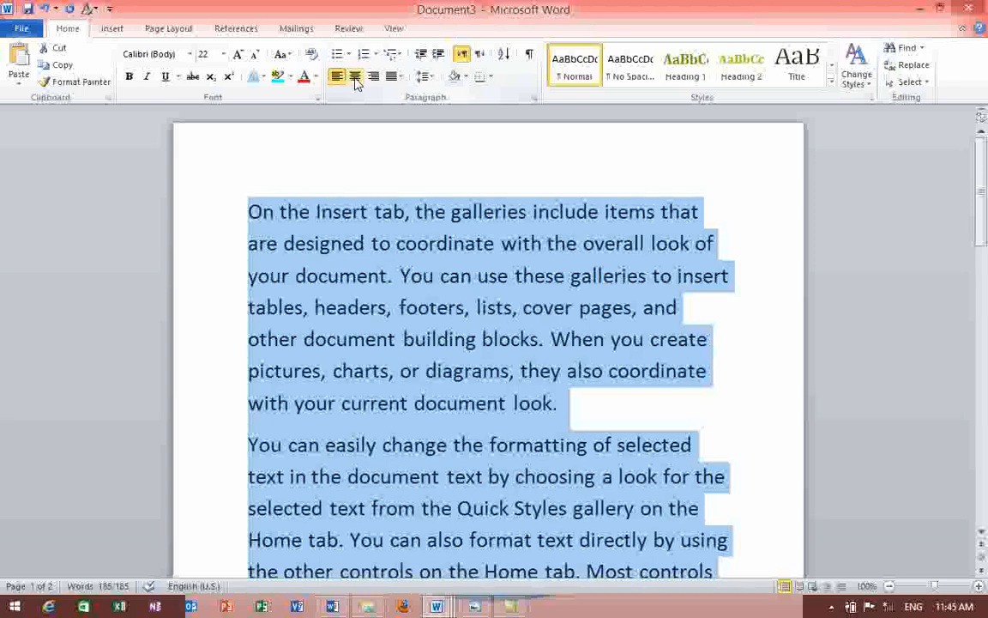
click(353, 77)
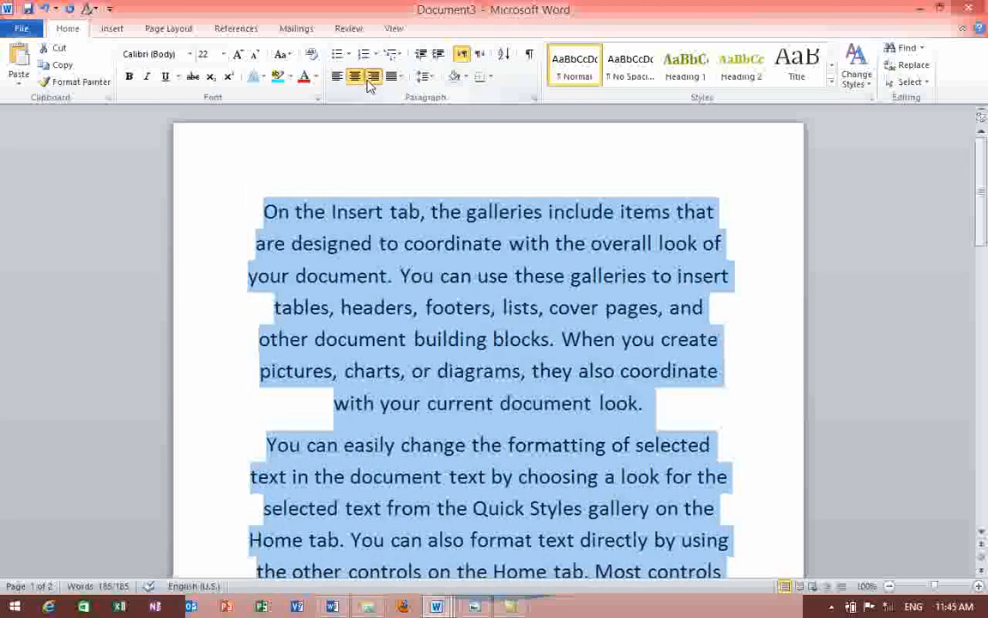
click(370, 78)
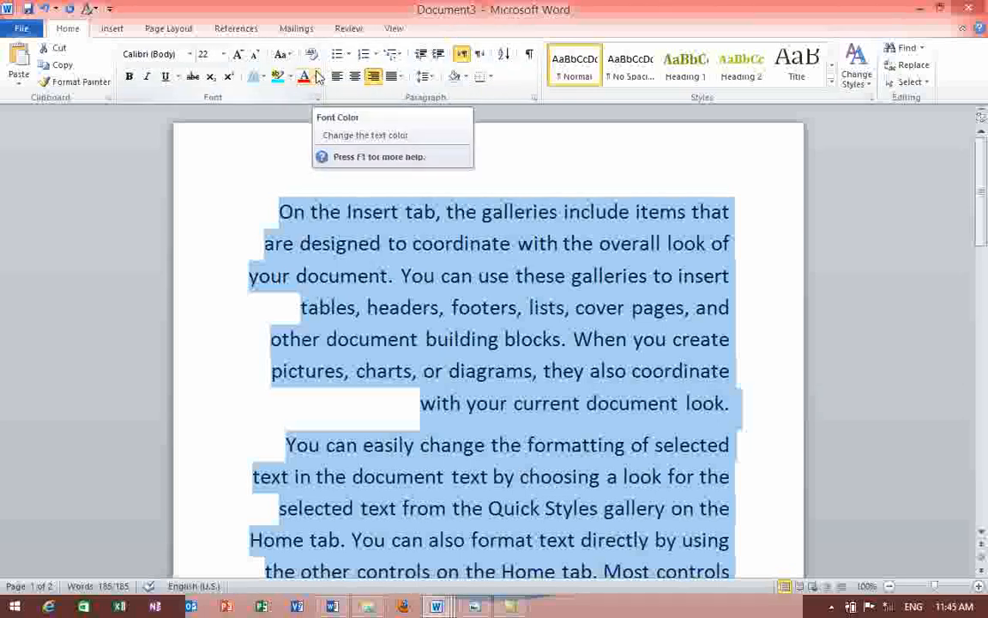
click(337, 77)
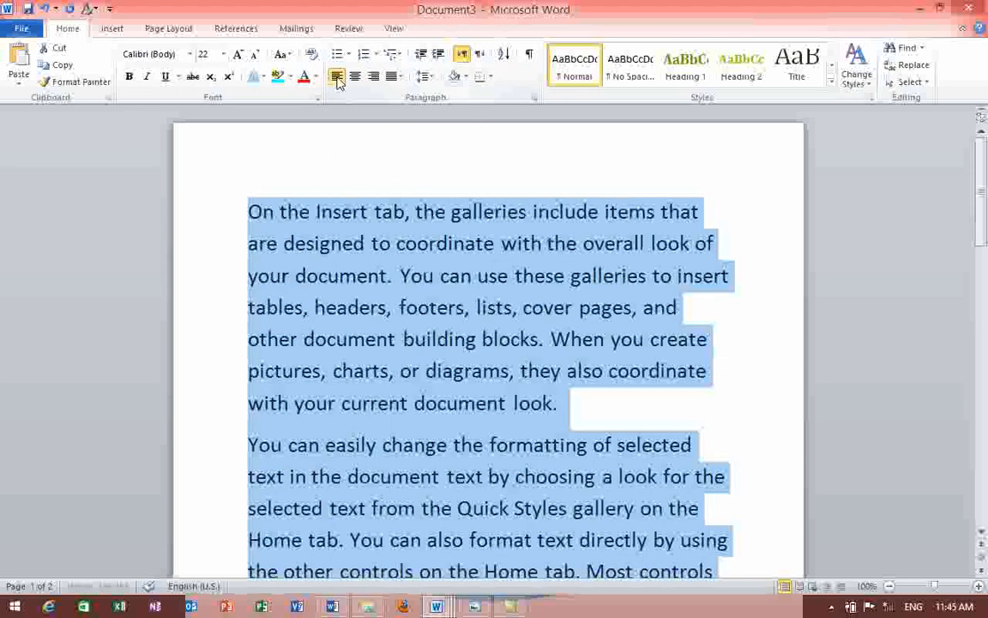
- Compare justified and left alignment on the selected text, ending with Justify
click(393, 78)
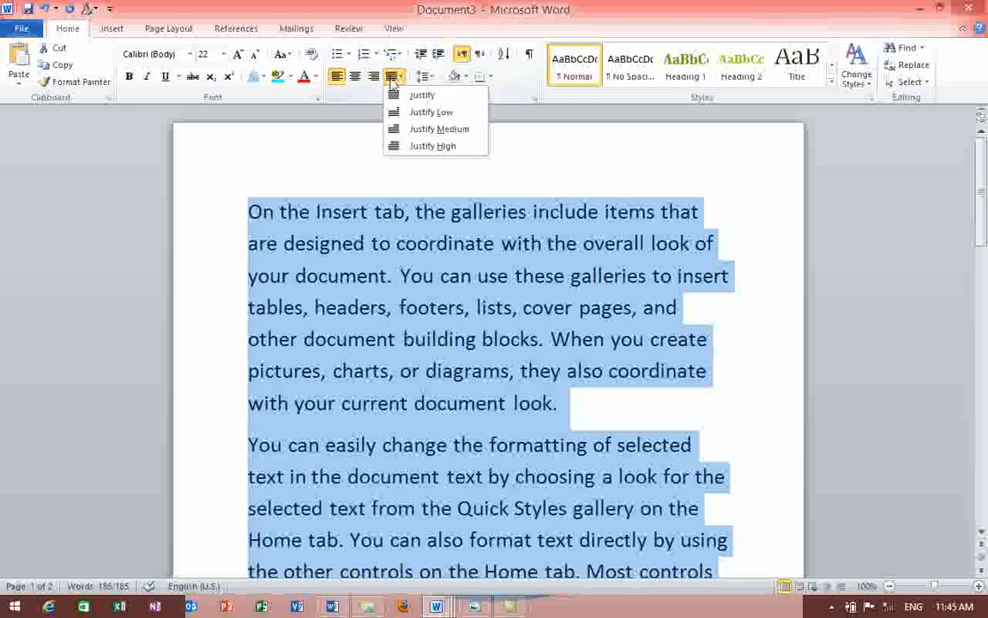
click(421, 94)
click(336, 76)
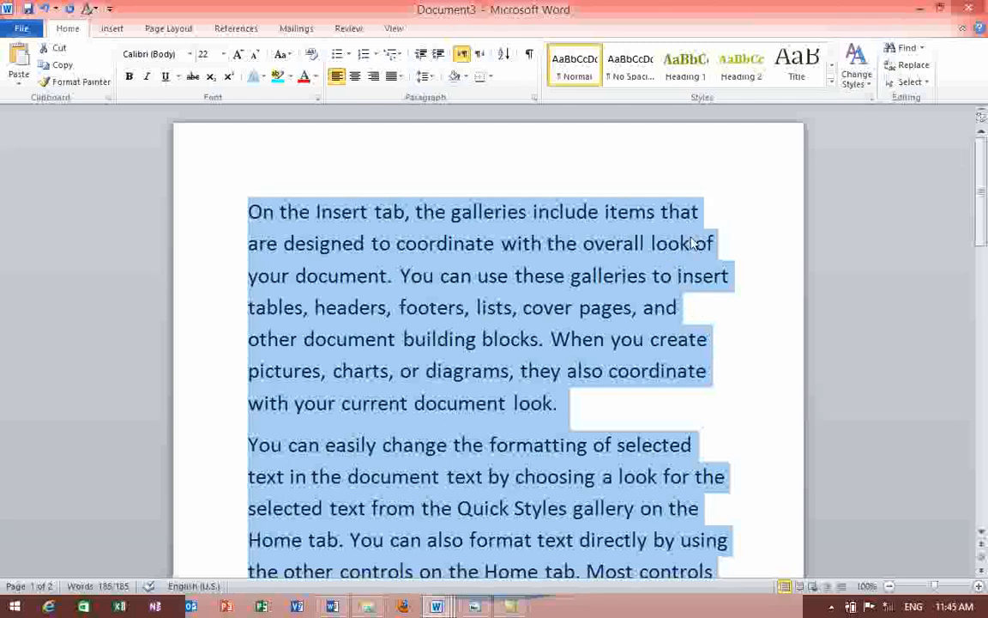
click(396, 77)
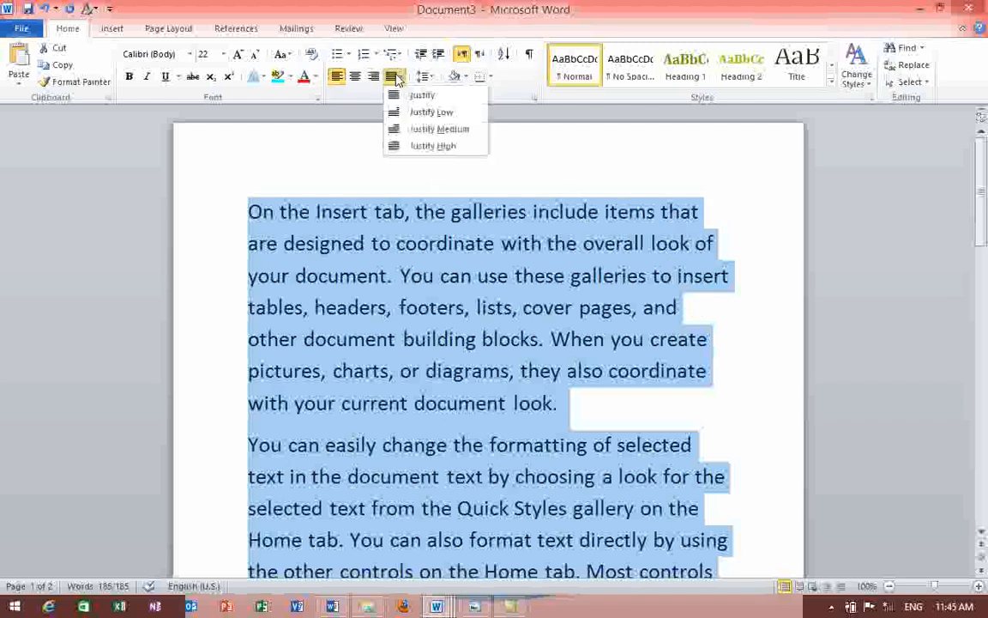
click(403, 95)
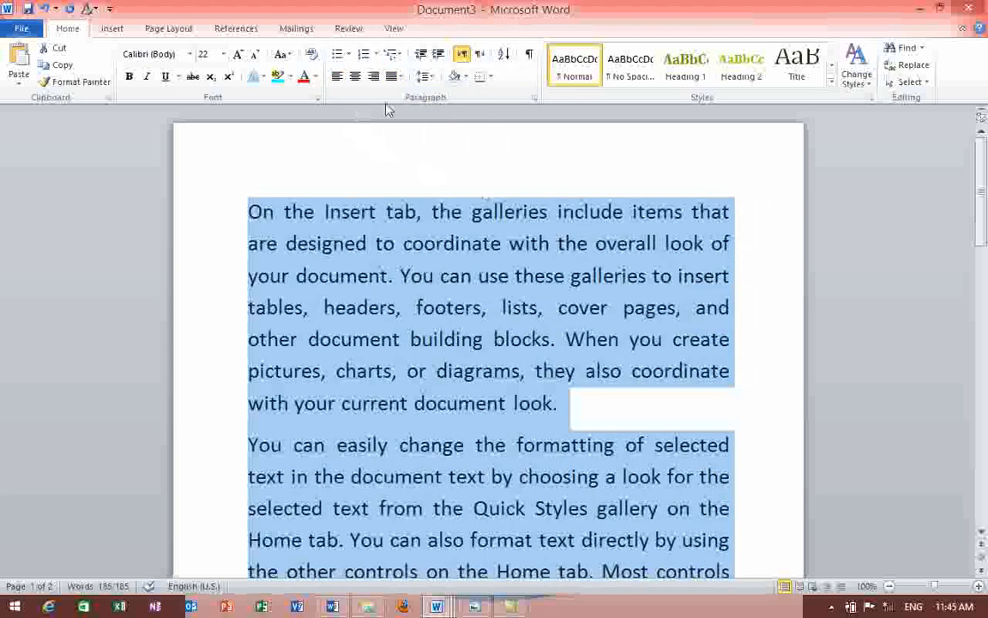
- Try the Justify High, Justify Medium and Justify Low alignments on the selected text
click(401, 77)
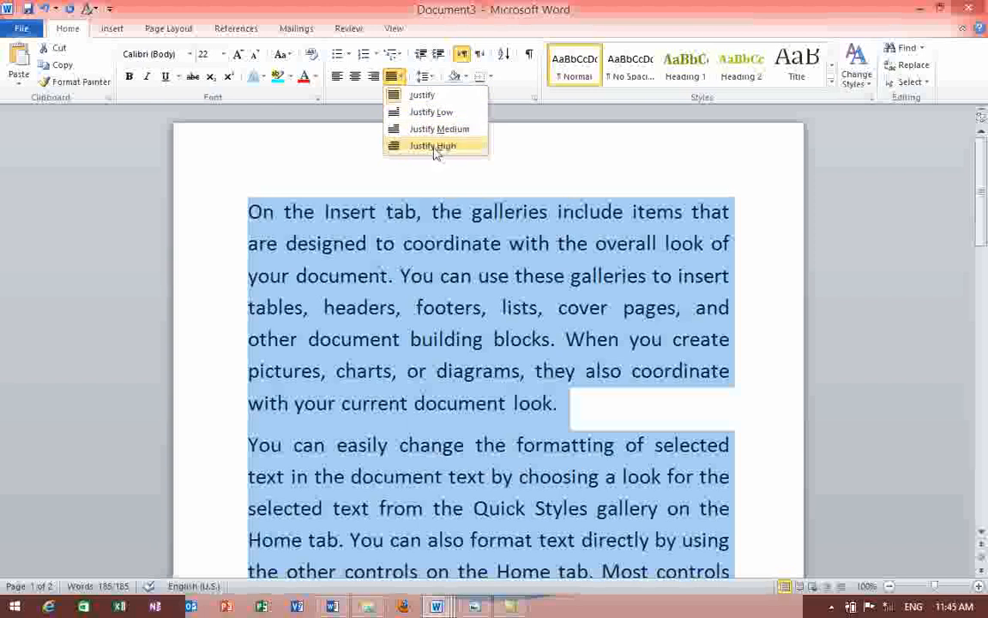
click(435, 146)
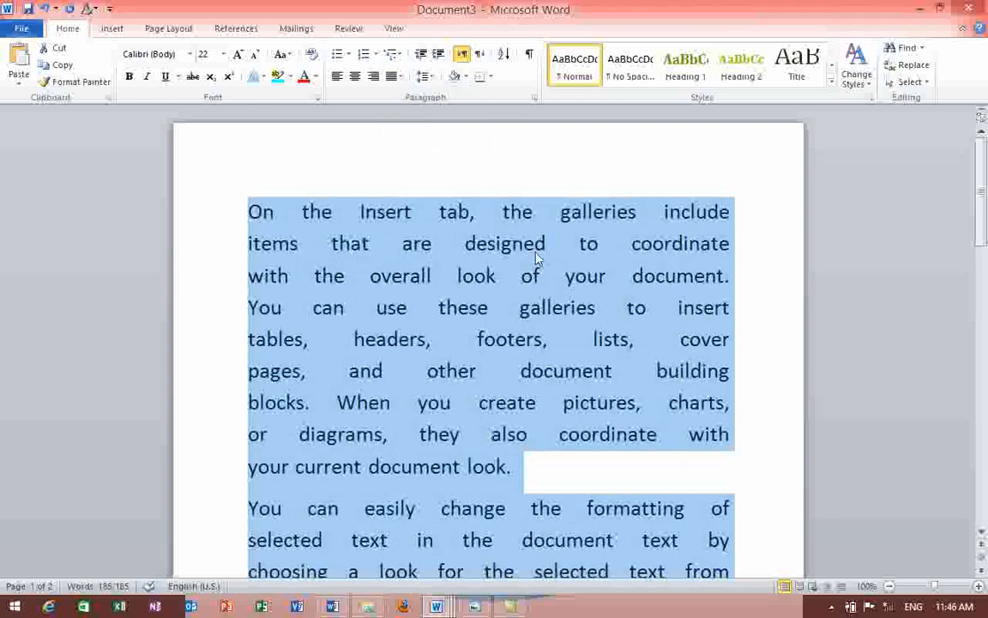
click(399, 76)
click(410, 129)
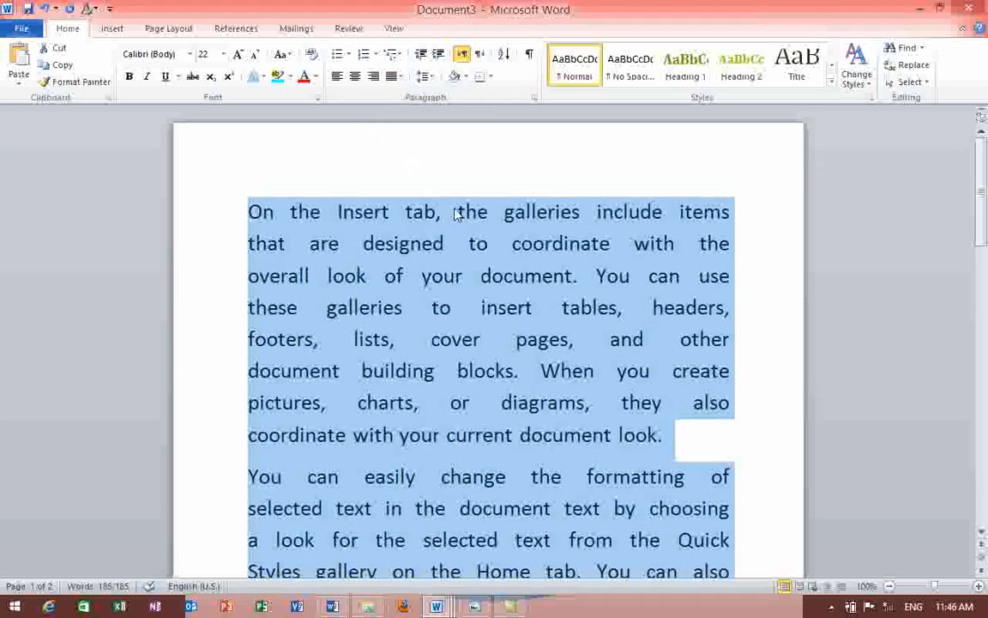
click(422, 77)
click(401, 76)
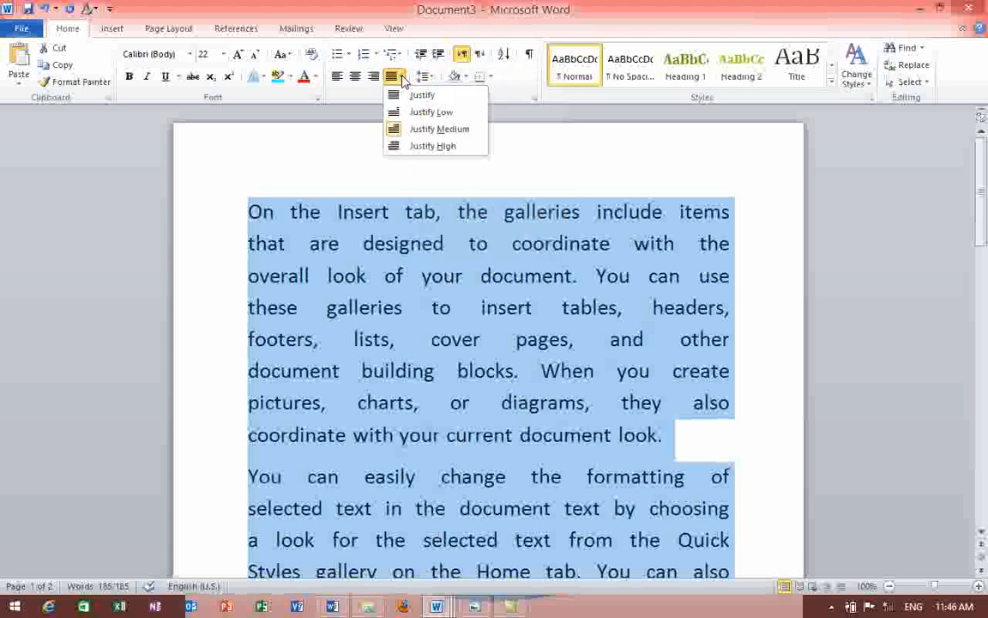
click(443, 113)
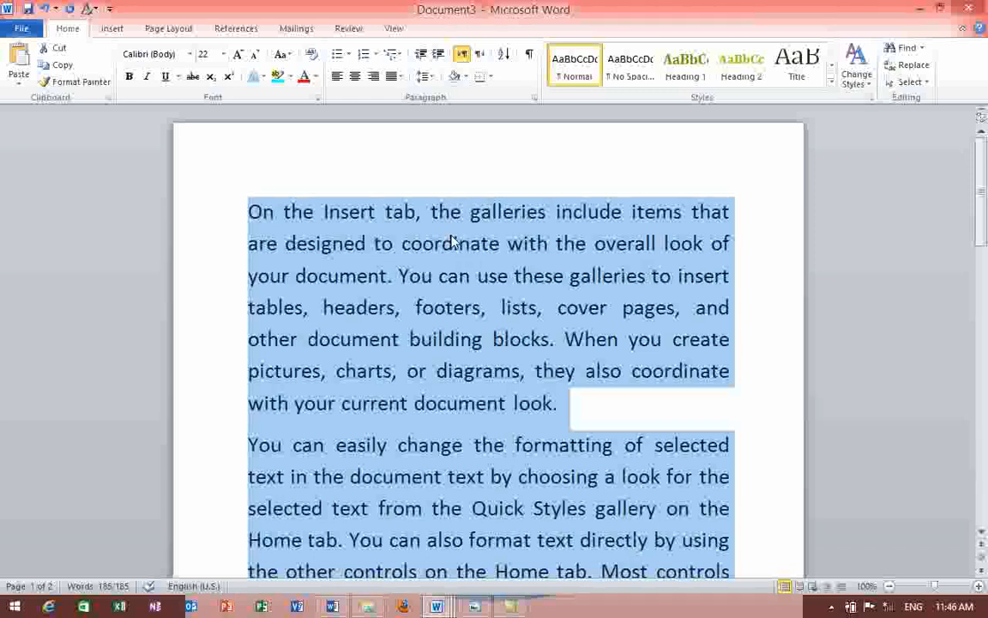
- Set the selected text to the standard Justify alignment
click(395, 78)
click(395, 78)
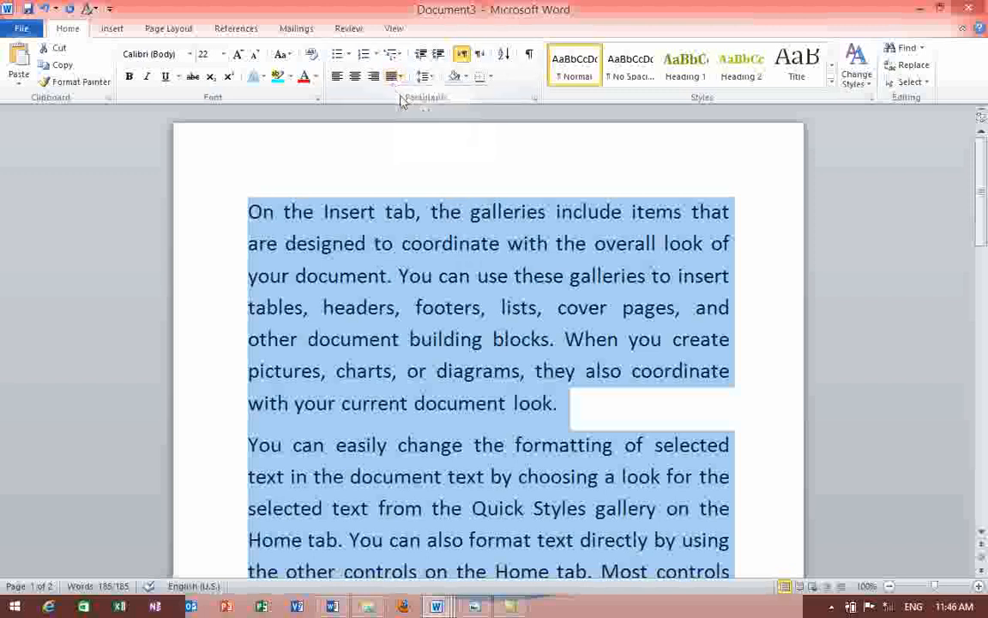
click(393, 78)
click(399, 95)
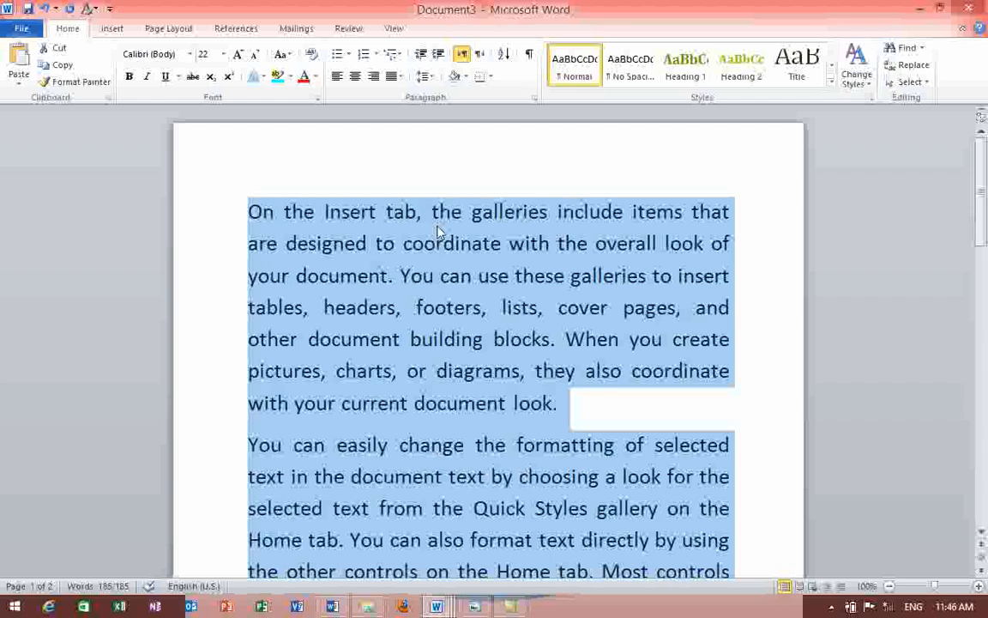
- Add space before the selected paragraphs and remove that space
click(424, 77)
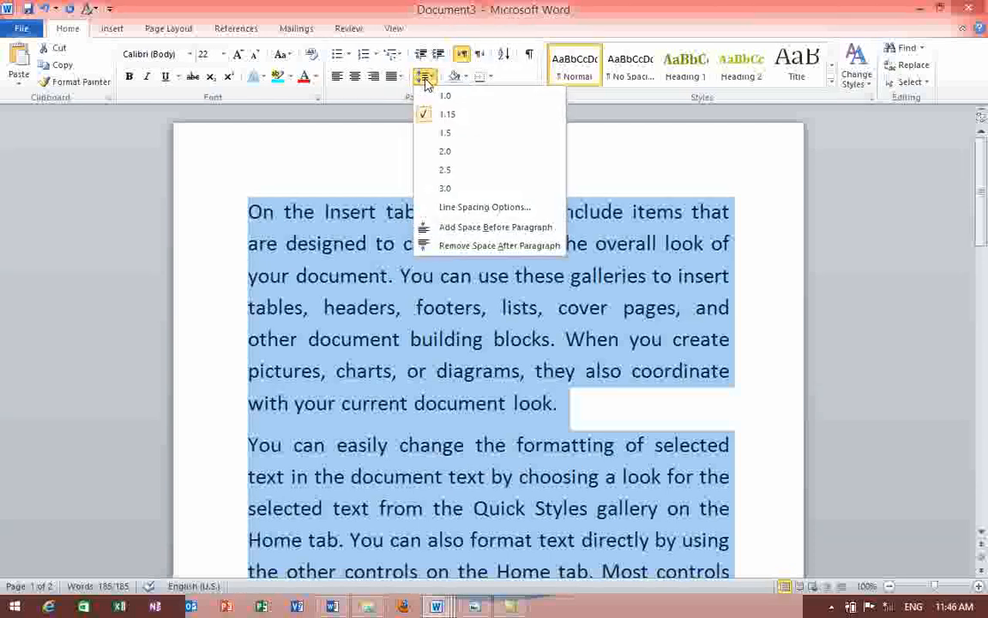
click(425, 79)
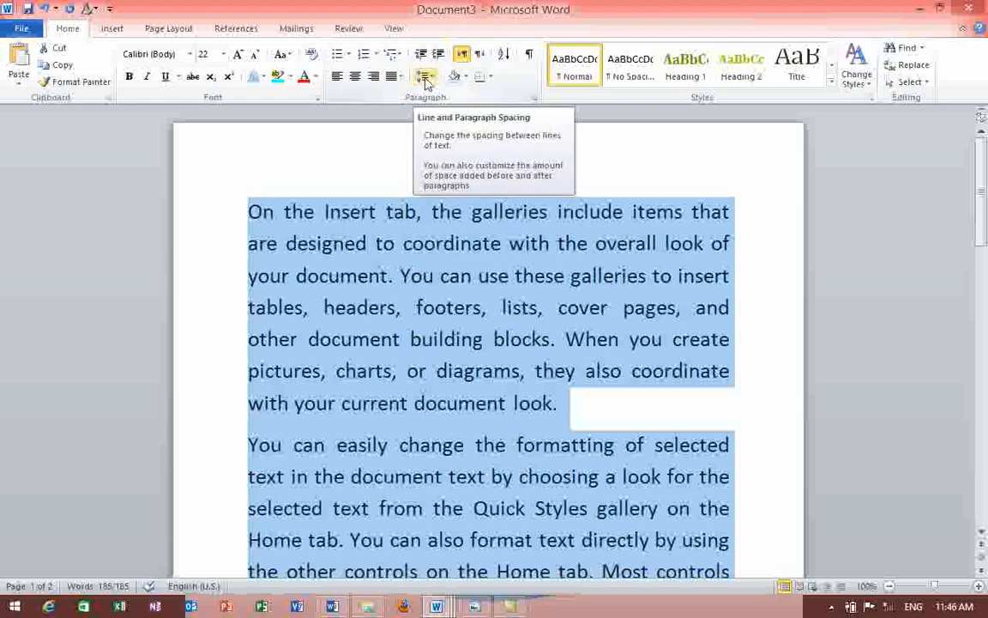
click(426, 79)
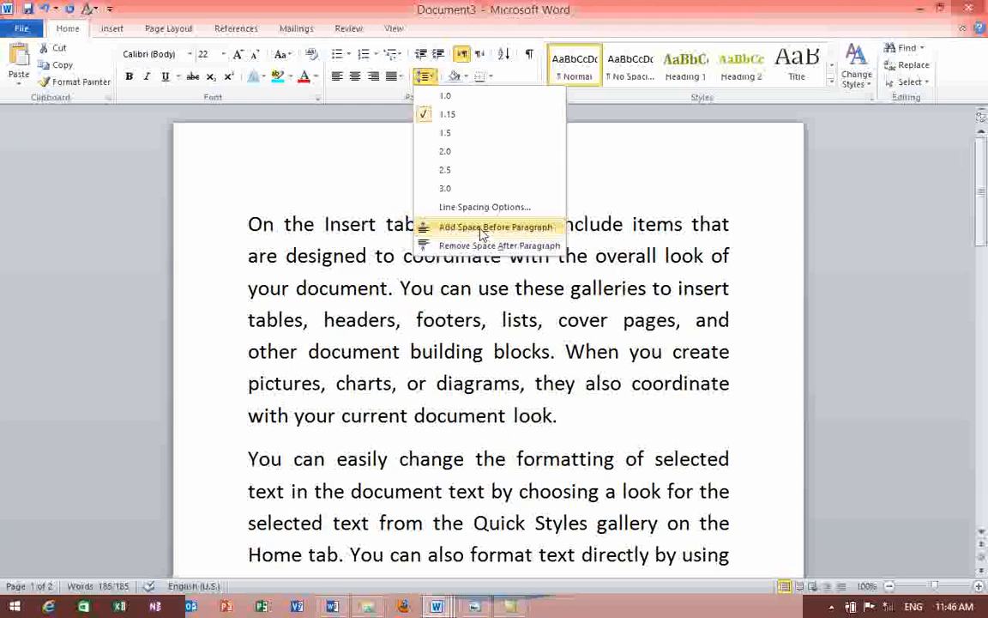
click(482, 228)
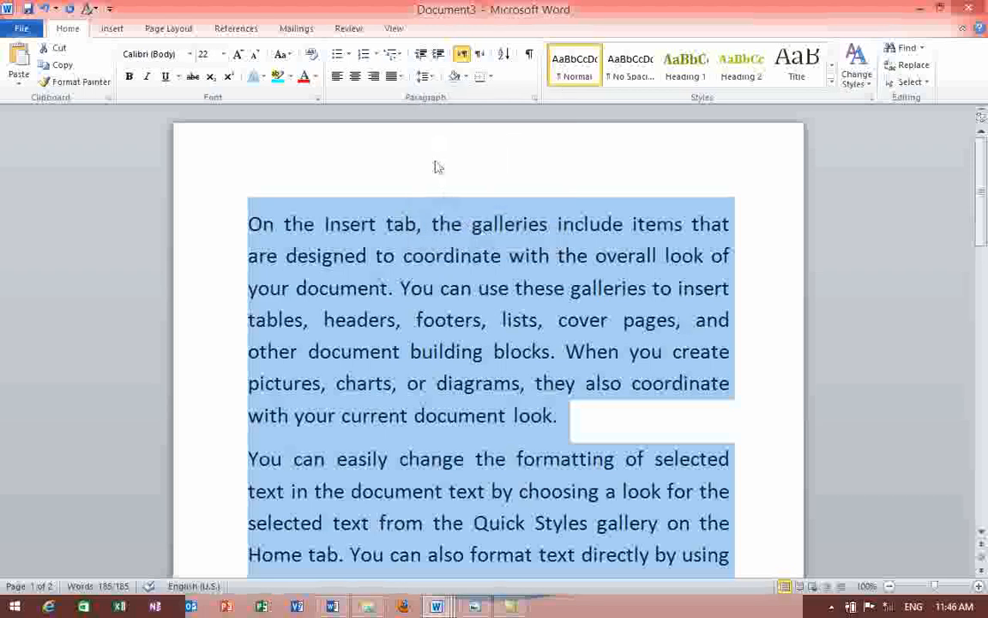
click(424, 78)
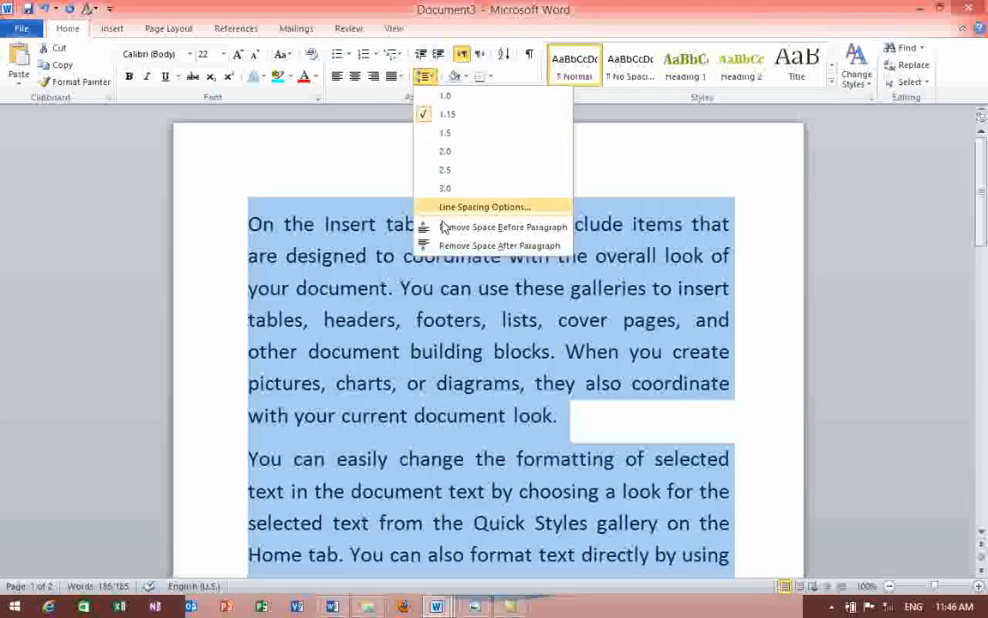
click(445, 226)
- Remove the space after the selected paragraphs and set their line spacing to 1.0
click(424, 76)
click(457, 247)
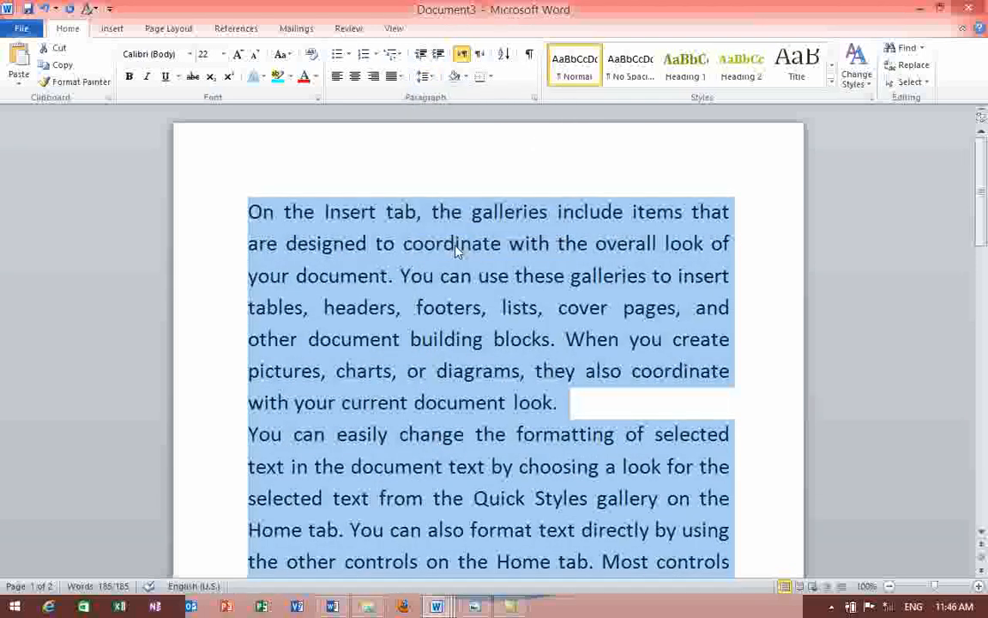
click(432, 77)
click(443, 95)
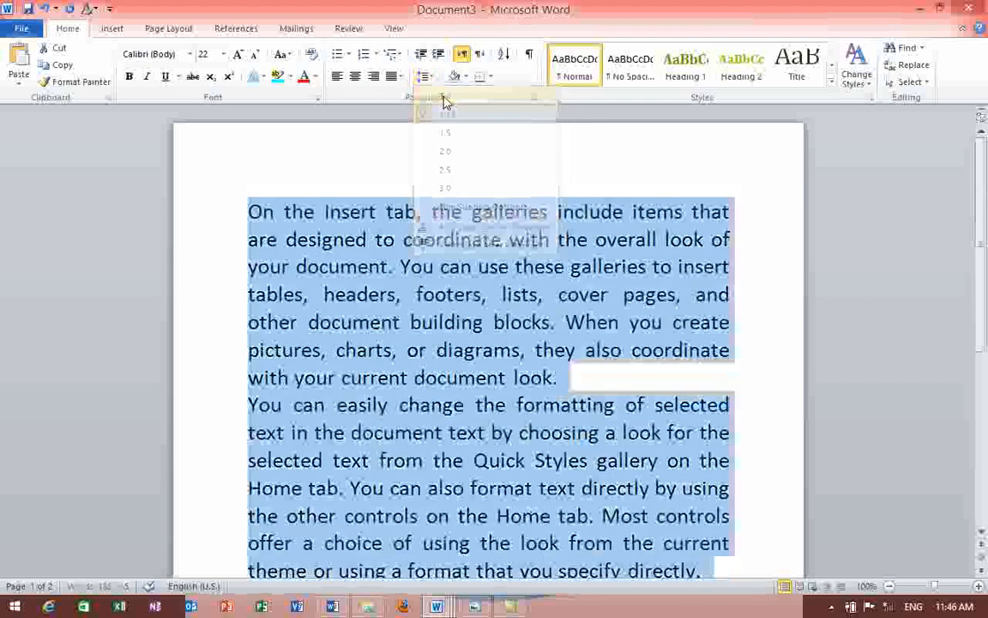
- Add space after the selected paragraphs using the line and paragraph spacing options
click(424, 77)
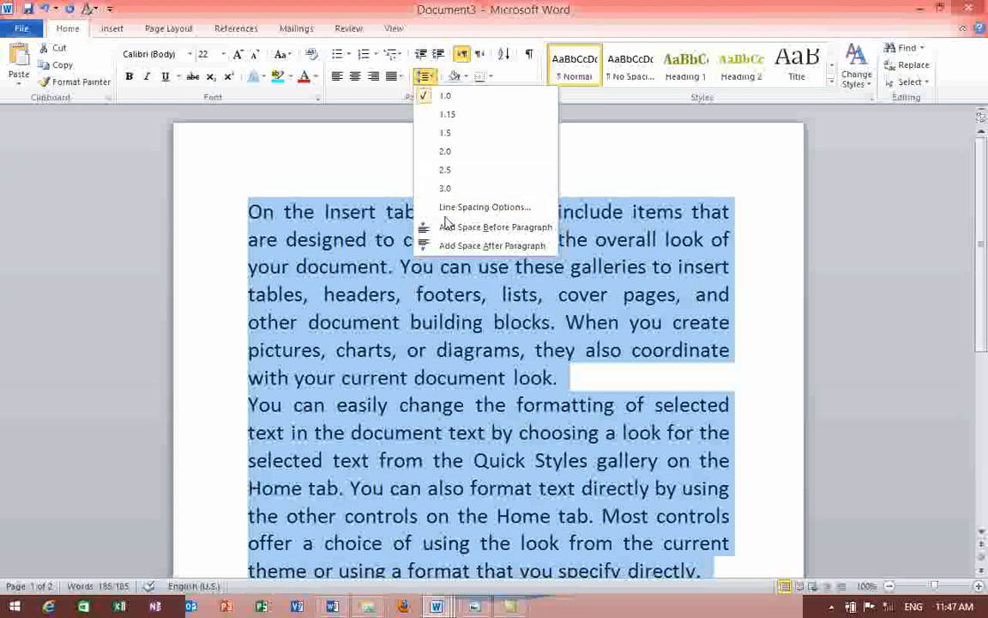
click(461, 246)
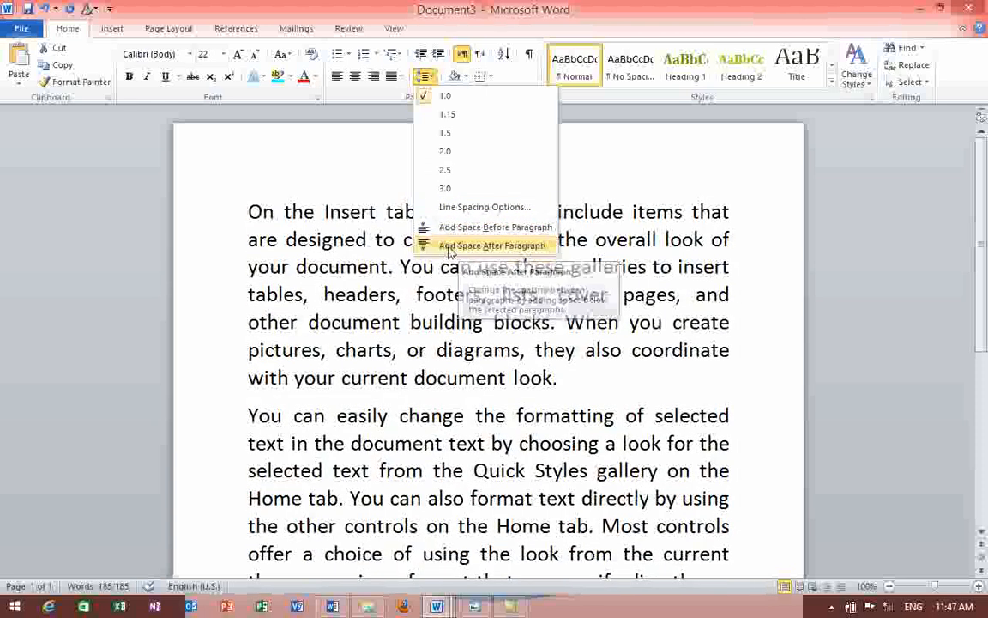
click(519, 246)
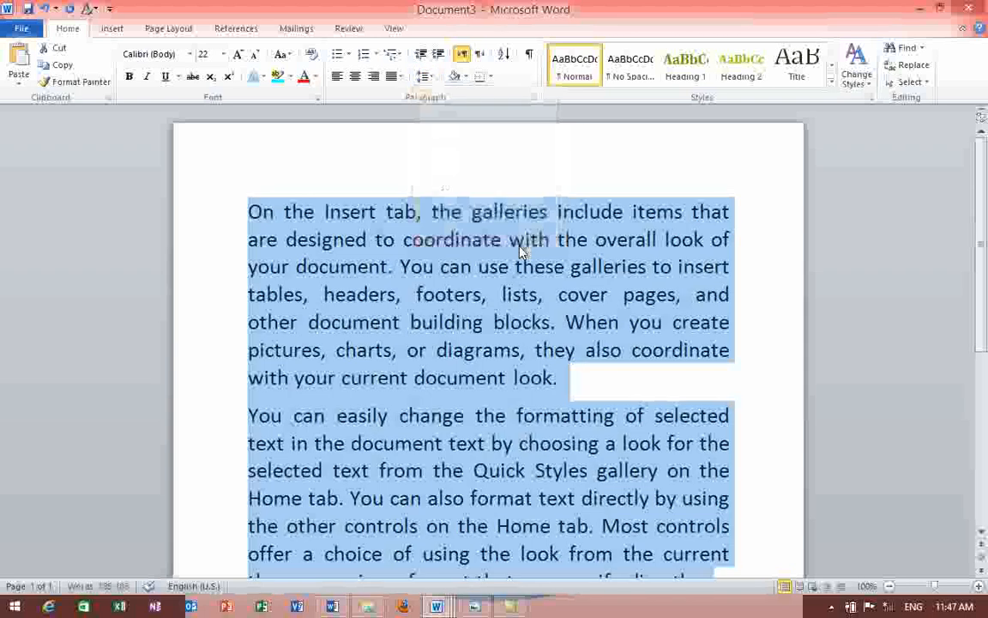
- Increase the spacing before the selected paragraphs to 60 pt
click(170, 29)
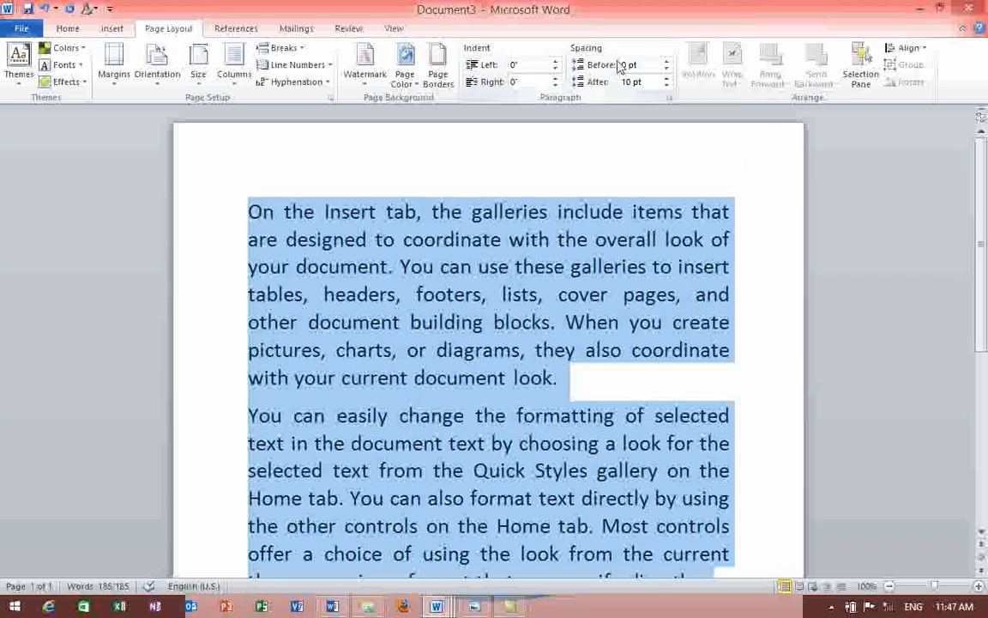
click(666, 62)
click(667, 62)
click(666, 61)
click(666, 62)
click(666, 62)
click(667, 61)
click(666, 62)
click(666, 62)
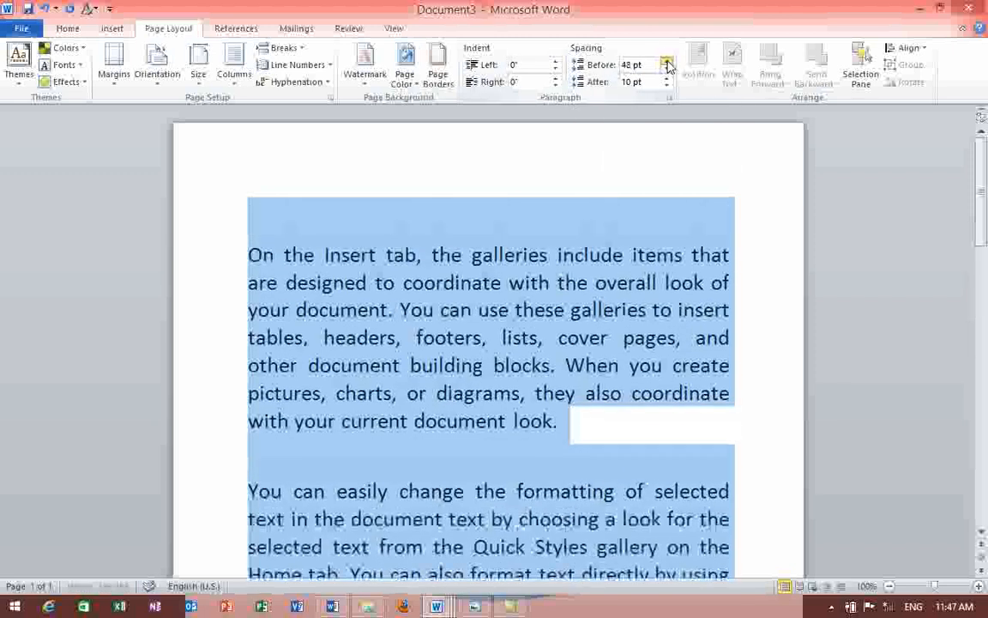
click(667, 61)
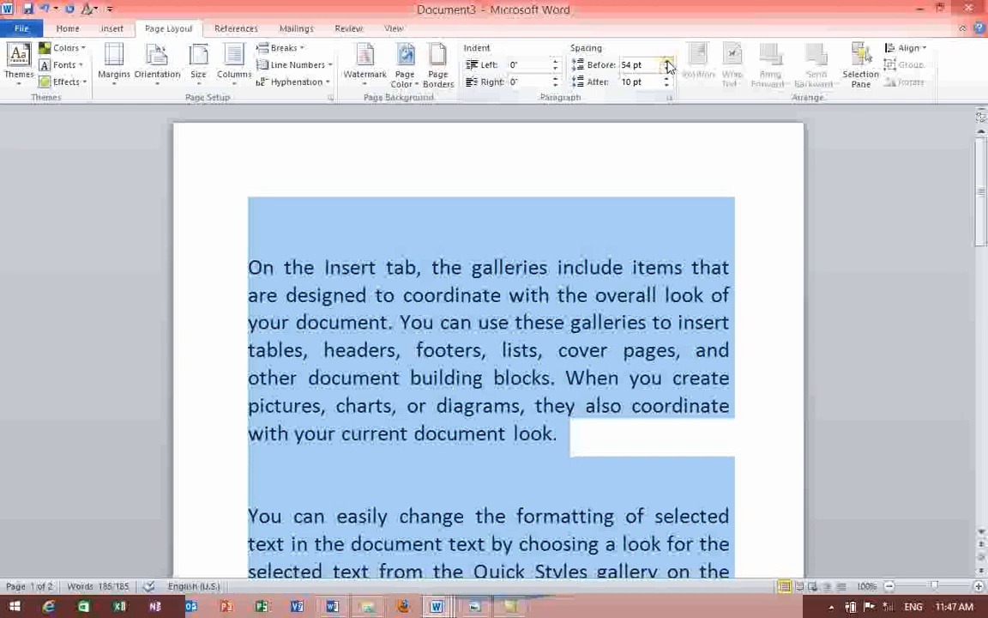
click(667, 61)
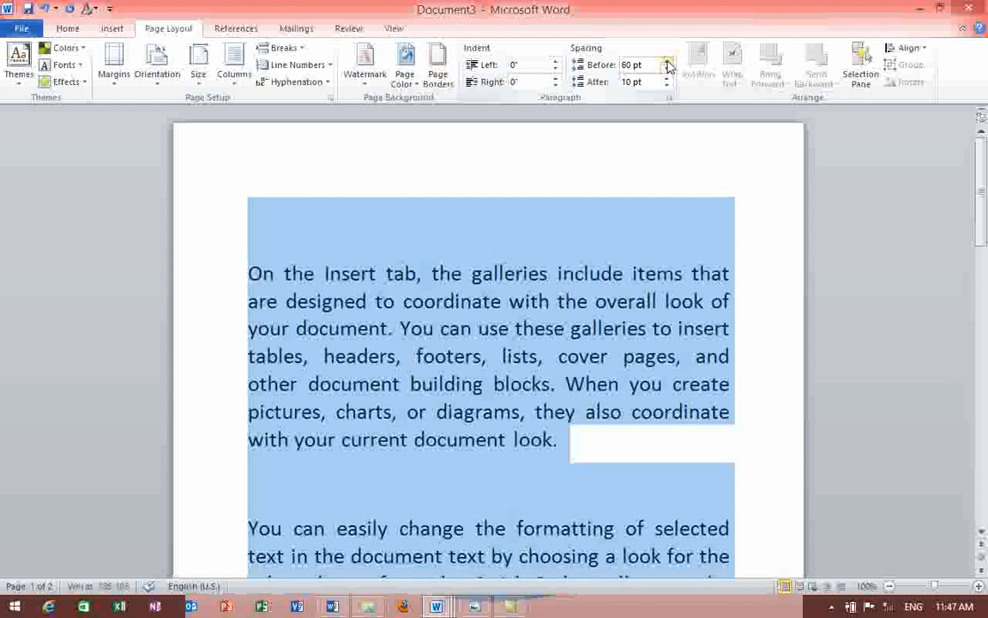
- Reduce the spacing before the selected paragraphs to 0 pt
click(668, 69)
click(667, 69)
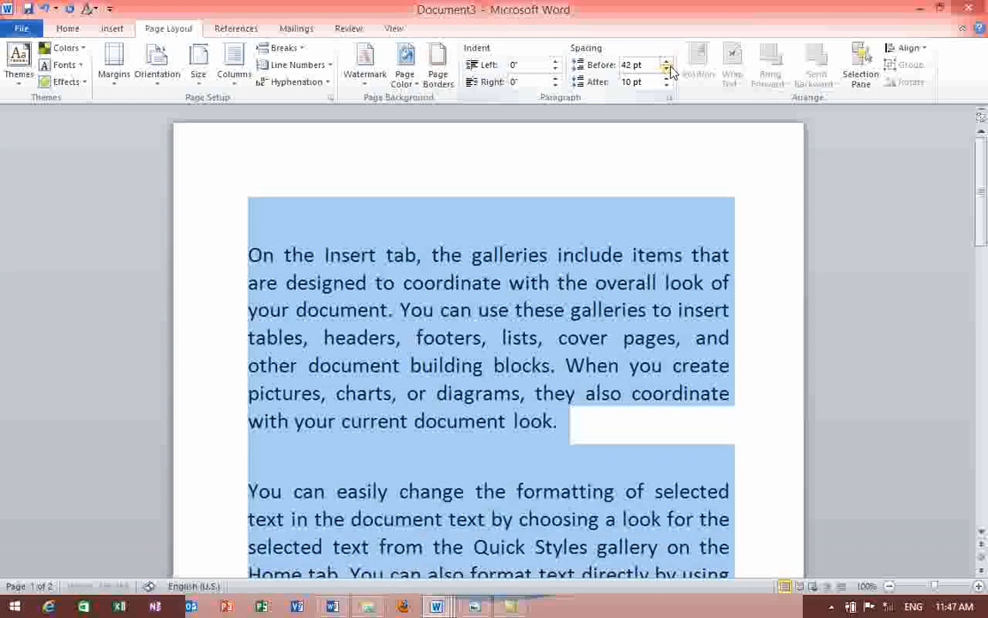
click(667, 69)
click(667, 69)
click(667, 69)
click(667, 69)
click(667, 69)
click(667, 68)
click(667, 69)
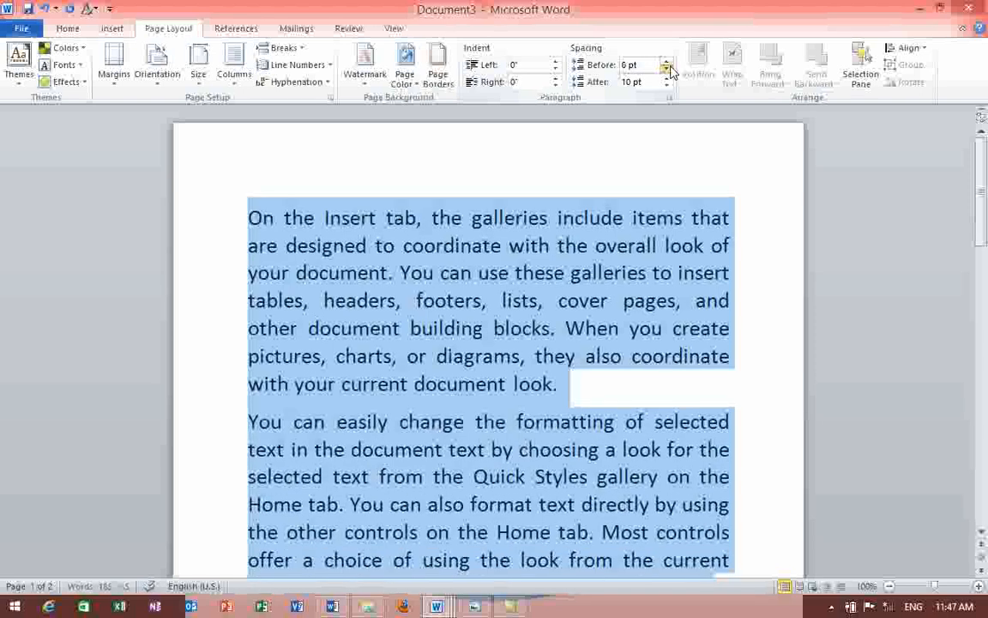
click(667, 68)
- Increase the spacing after the selected paragraphs in repeated increments
click(667, 78)
click(667, 78)
click(667, 78)
click(668, 78)
click(667, 78)
click(667, 78)
click(668, 78)
click(668, 78)
click(667, 78)
click(667, 78)
click(667, 78)
click(667, 78)
- Reduce the spacing after the selected paragraphs to 0 pt
click(667, 86)
click(667, 86)
click(667, 85)
click(667, 86)
click(668, 86)
click(667, 86)
click(667, 86)
click(666, 85)
click(667, 86)
click(666, 86)
click(666, 86)
click(667, 86)
click(667, 85)
click(666, 86)
click(667, 86)
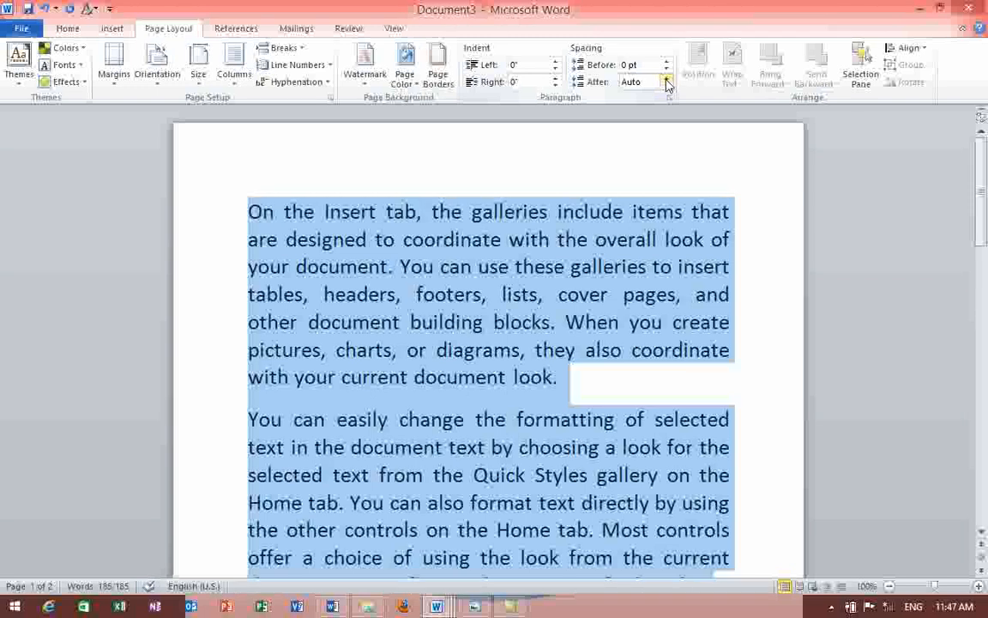
click(668, 86)
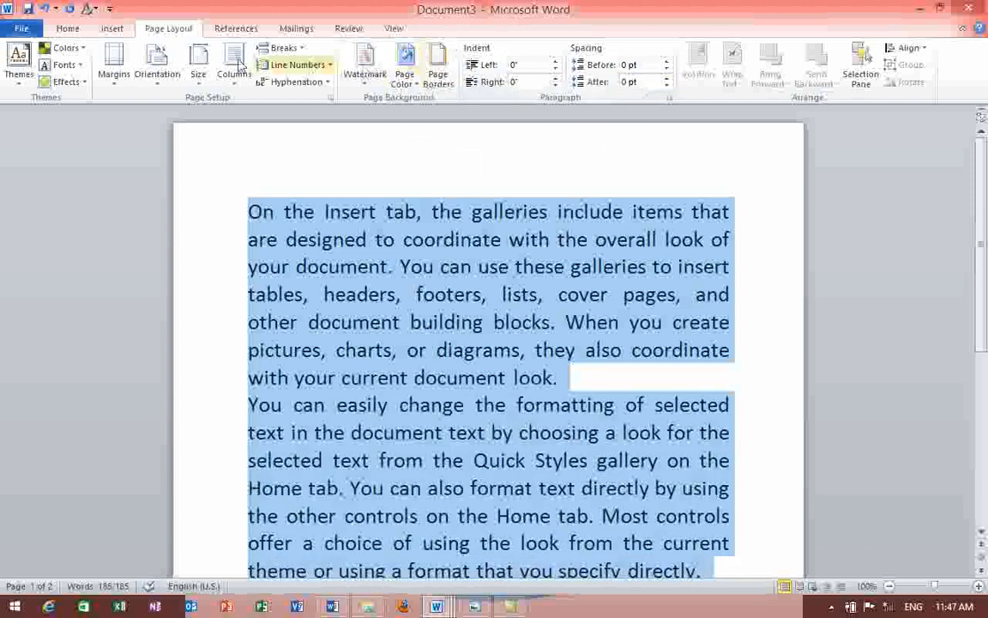
- Add space before the selected paragraphs using the line and paragraph spacing options
click(68, 30)
click(431, 78)
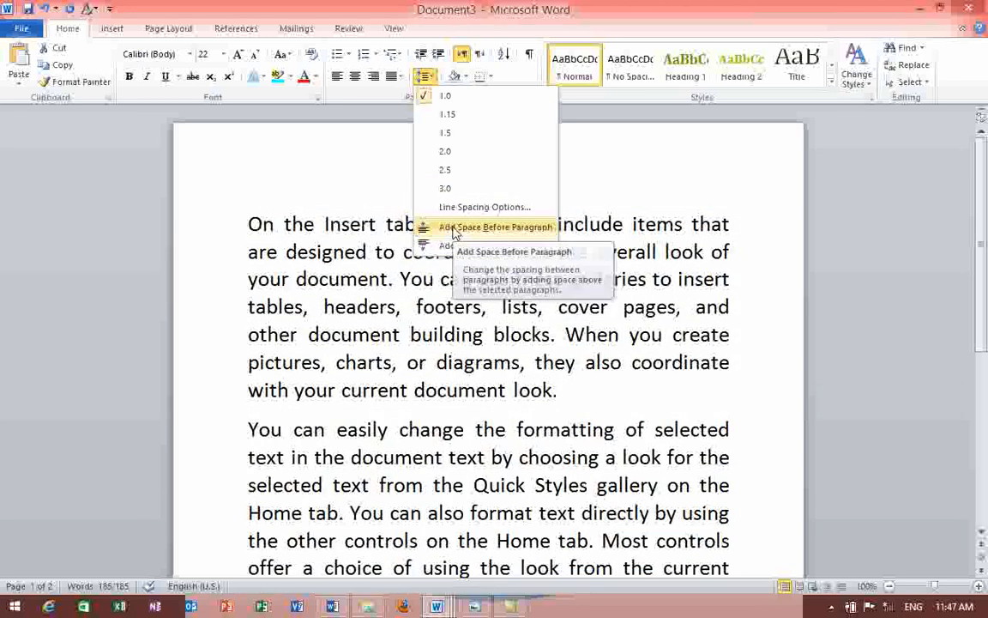
click(455, 229)
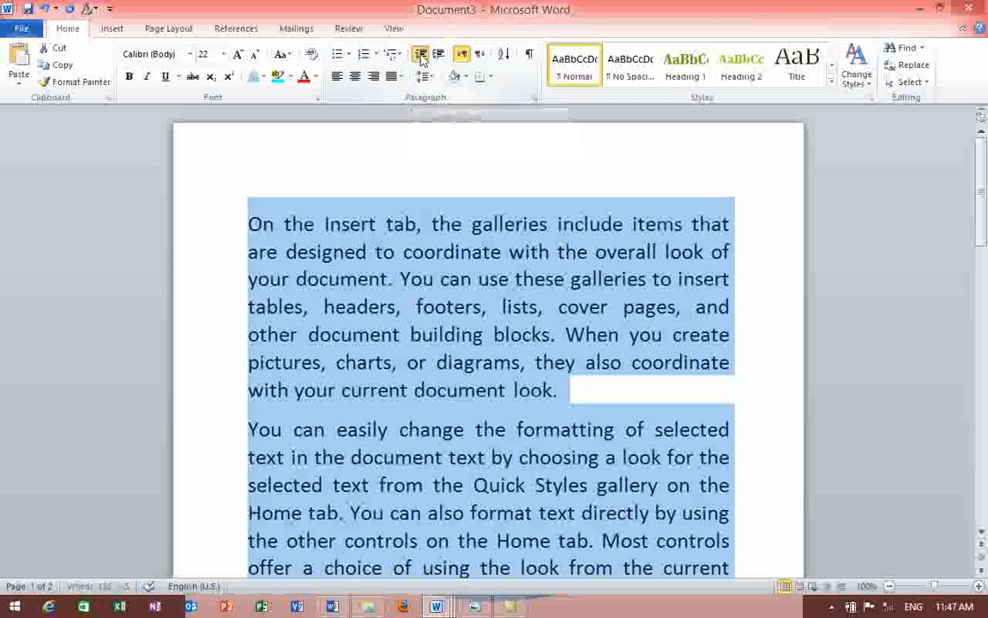
- Increase the indent of the selected paragraphs by six levels
click(437, 55)
click(438, 55)
click(437, 55)
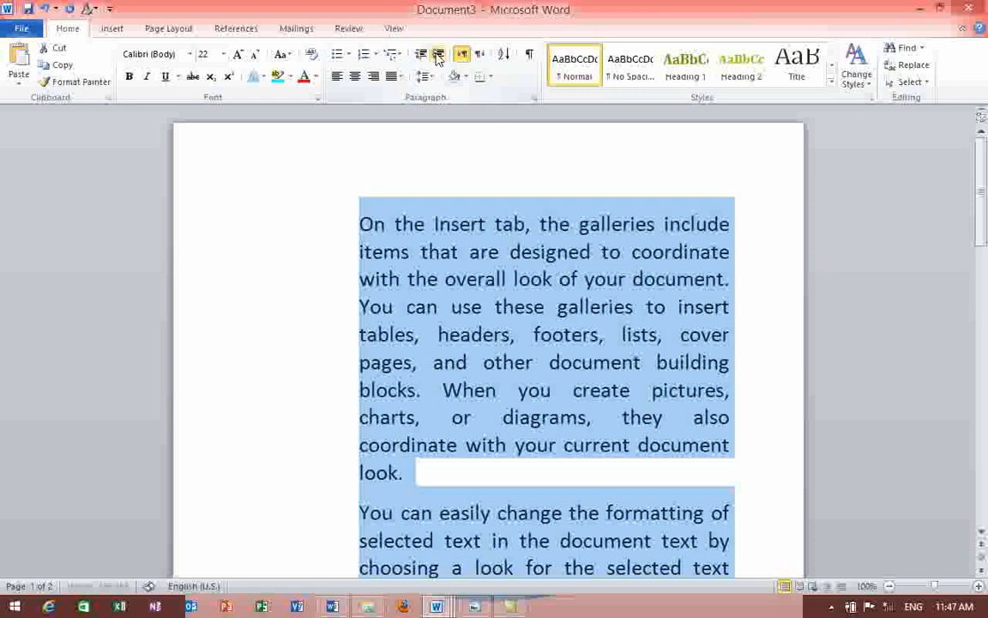
click(437, 55)
click(437, 55)
click(438, 55)
- Decrease the indent of the selected paragraphs step by step back to the page margin
click(420, 55)
click(420, 55)
click(420, 55)
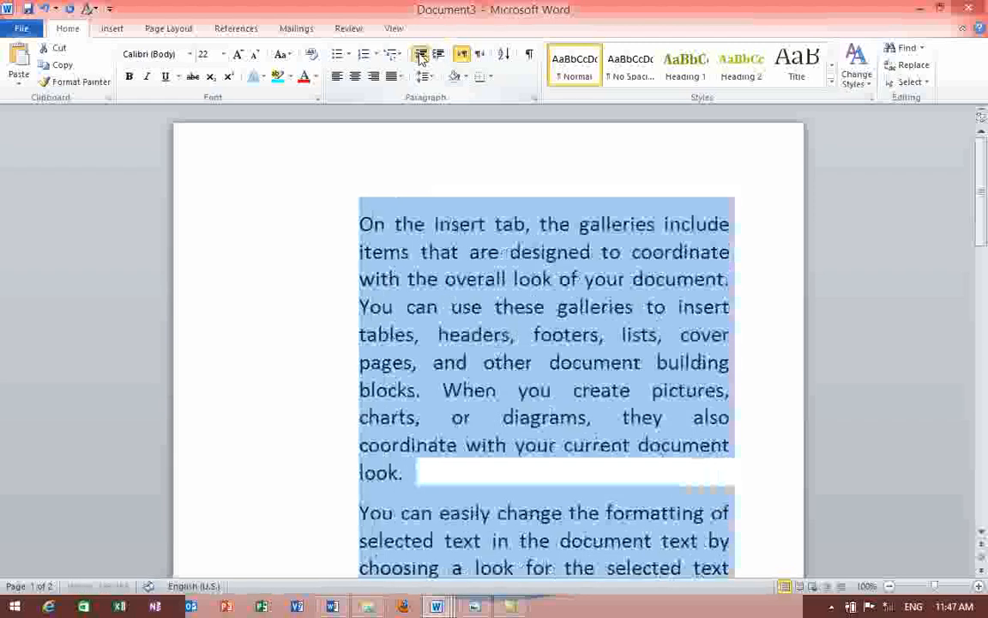
click(420, 55)
click(420, 55)
click(421, 55)
- Increase the indent of the selected paragraphs by eight levels so the text forms a narrow column
click(437, 55)
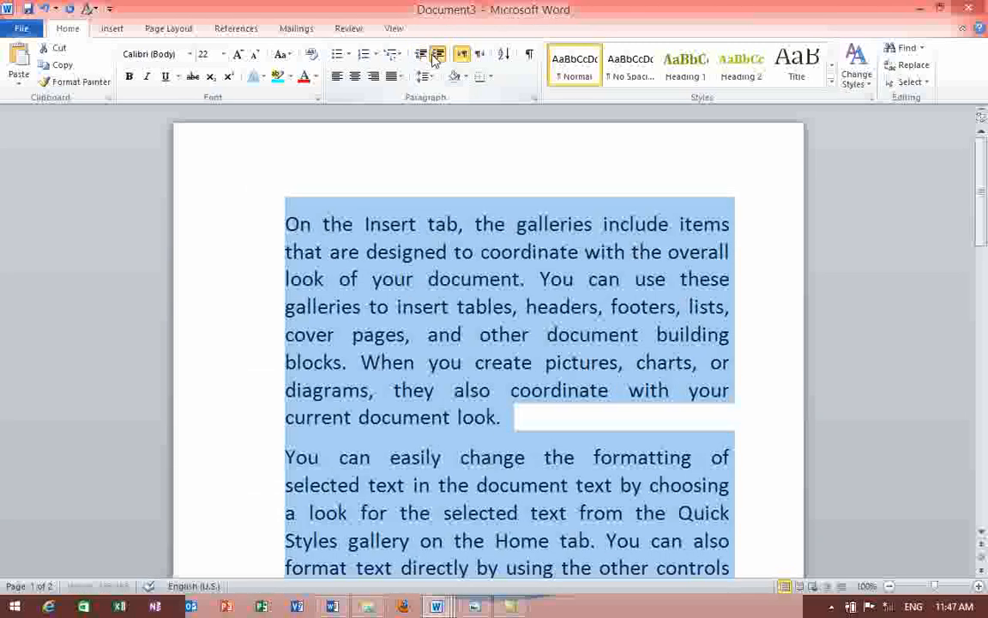
click(437, 54)
click(437, 55)
click(437, 55)
click(438, 55)
click(437, 55)
click(437, 55)
click(438, 55)
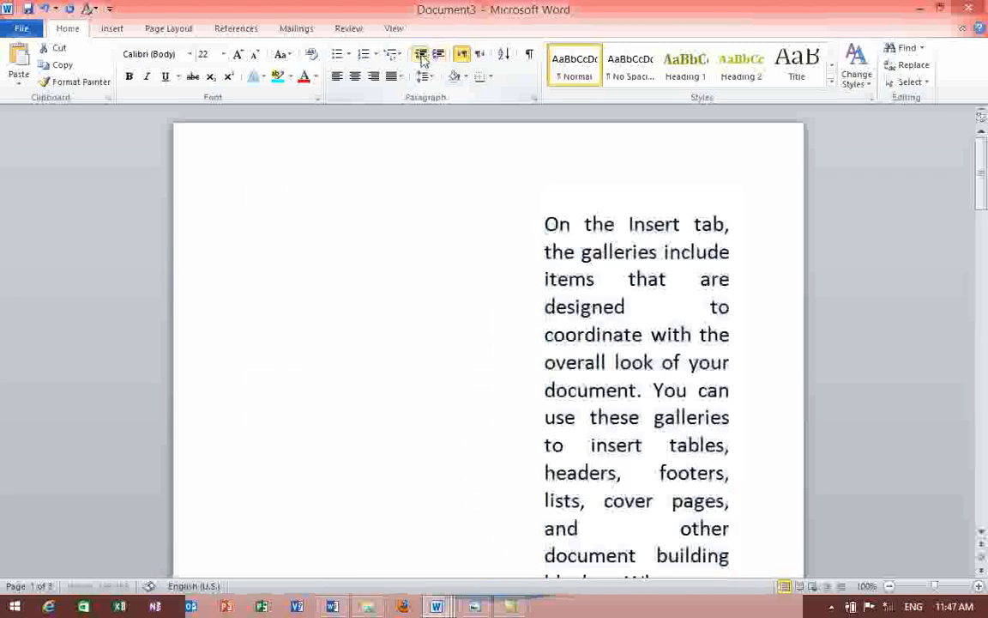
- Remove all the added indent levels from the selected paragraphs
click(420, 55)
click(420, 55)
click(420, 55)
click(421, 55)
click(420, 55)
click(420, 55)
click(420, 55)
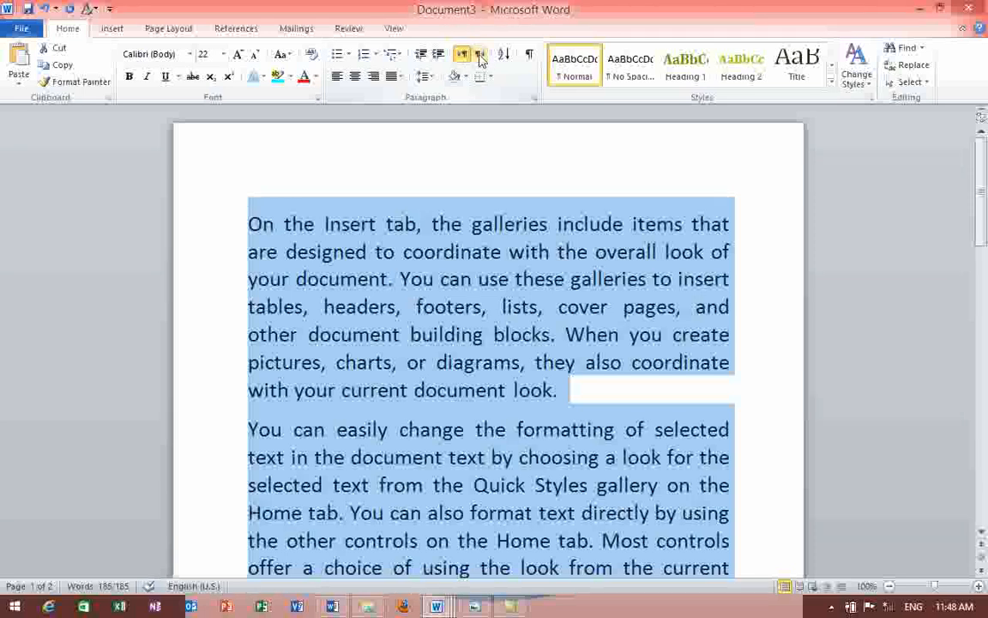
- Try right-to-left text direction on the selected paragraphs twice, restoring left-to-right direction each time
click(480, 55)
click(462, 55)
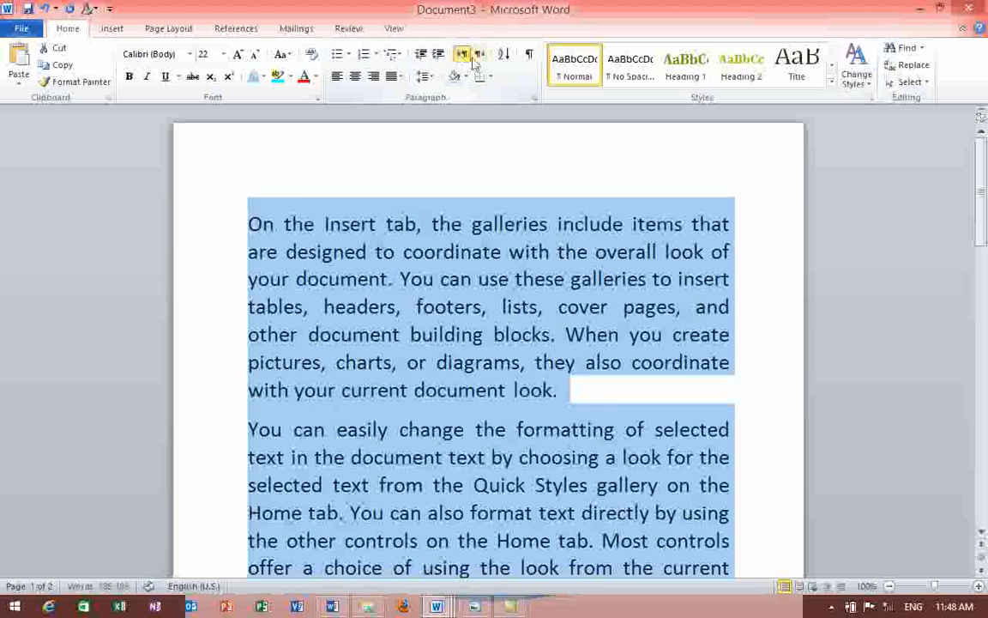
click(480, 55)
click(462, 55)
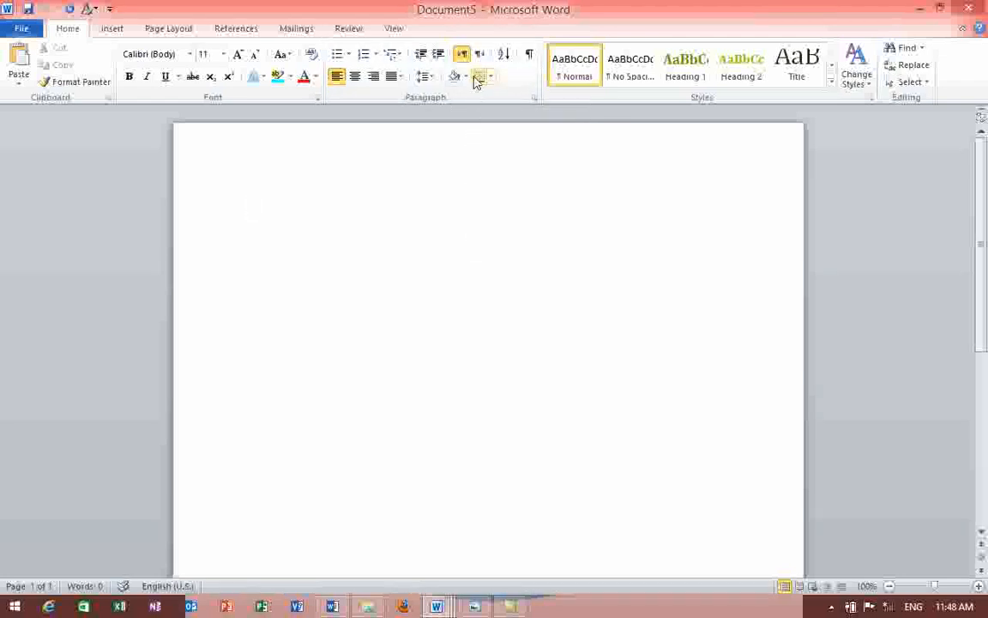
- Right-align the blank document's first line and enter "پشتون", "Pashto" and "منتسیبمتسیب", alternating between the Pashto and English keyboard languages
click(374, 77)
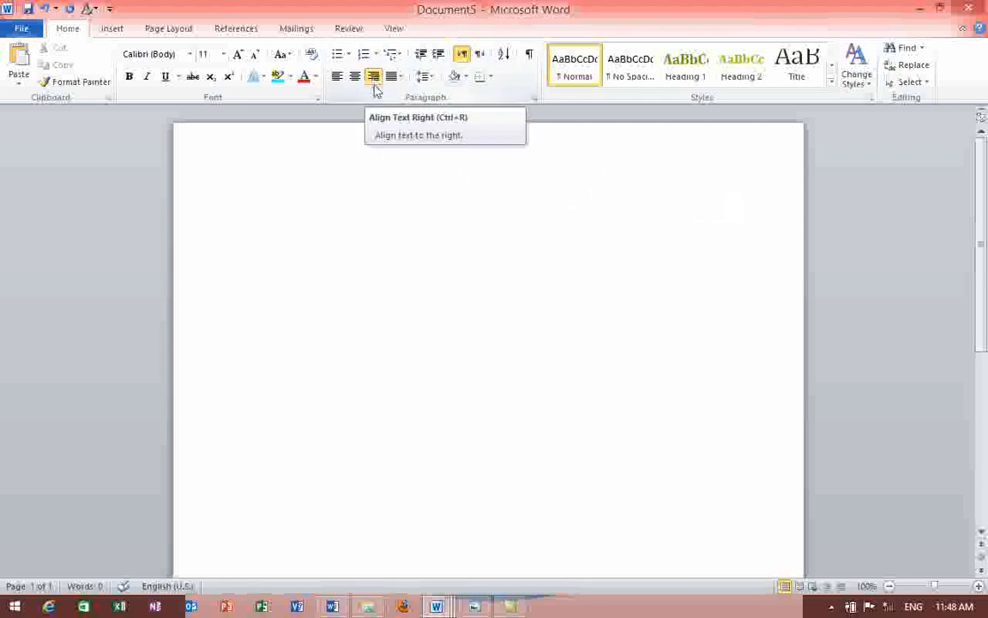
key(alt+shift)
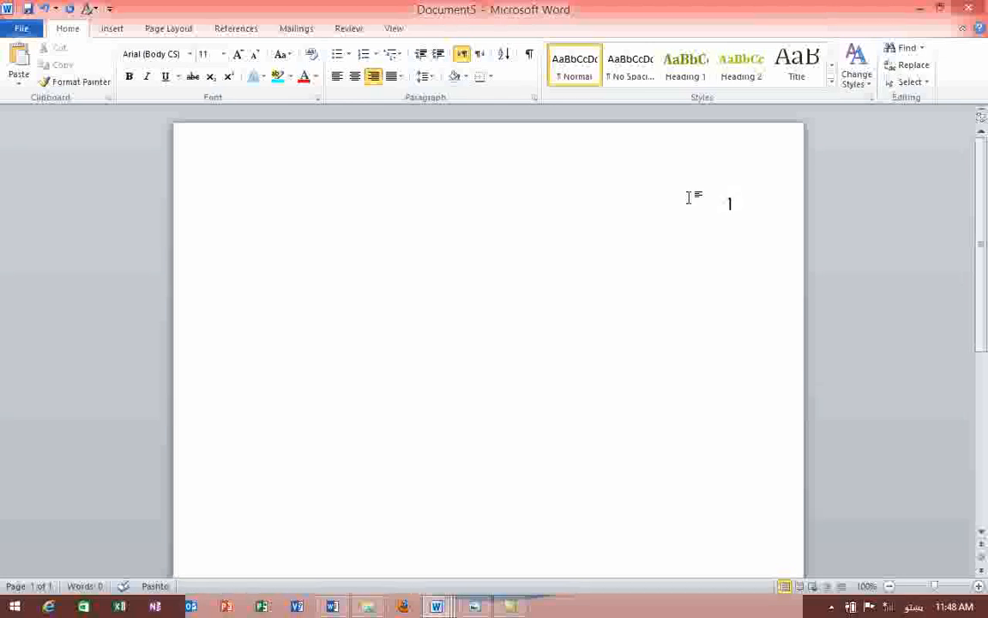
text(شتون)
key(alt+shift)
text(Pashto)
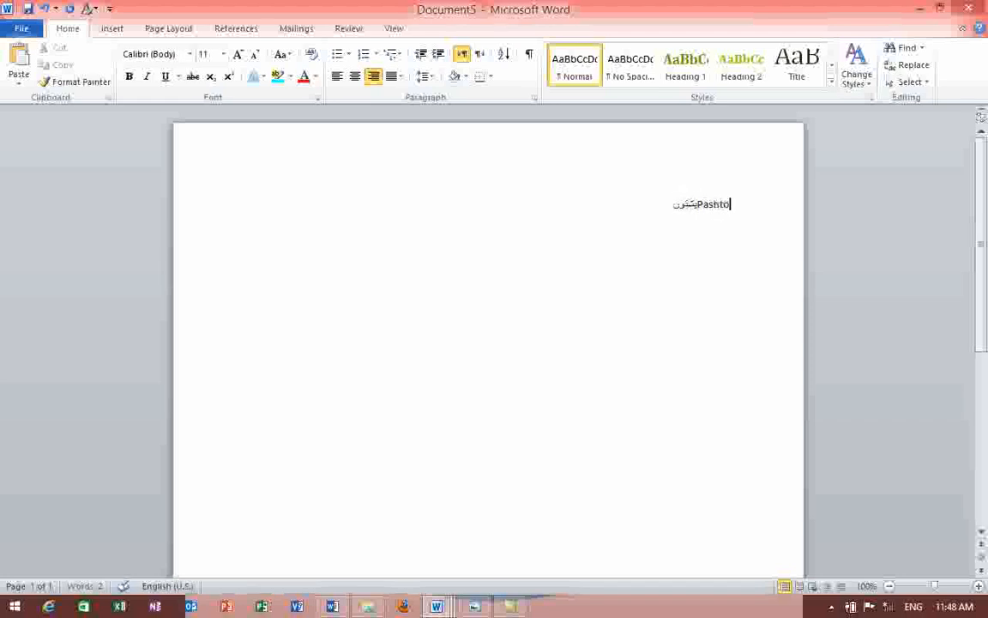
key(alt+shift)
text(منتسیبمتسیب)
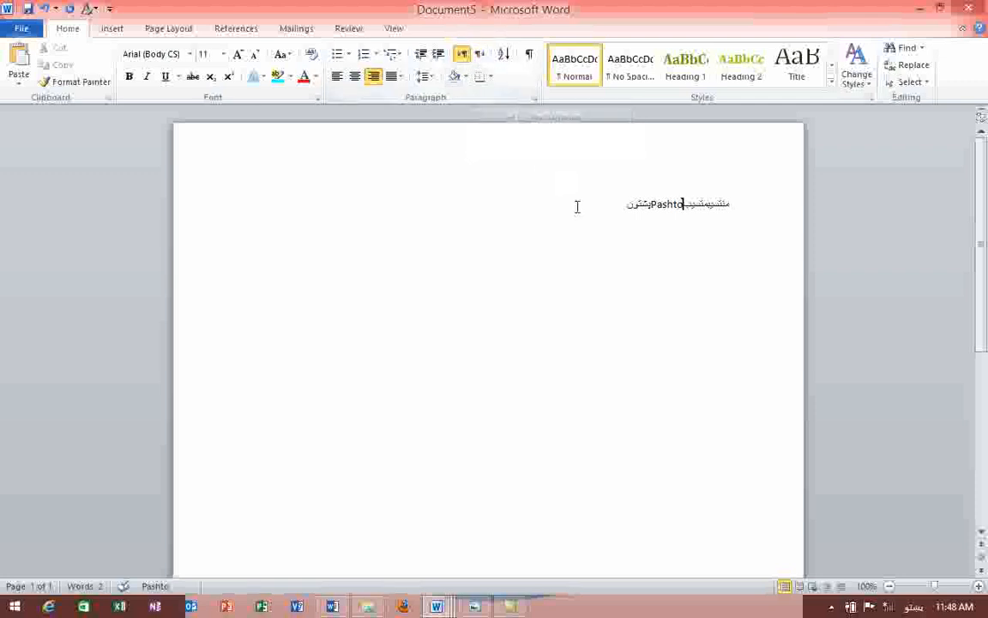
- Set a new second line to right-to-left direction, font size 18 and right alignment
click(480, 54)
click(237, 53)
click(237, 53)
click(237, 53)
click(237, 53)
click(373, 77)
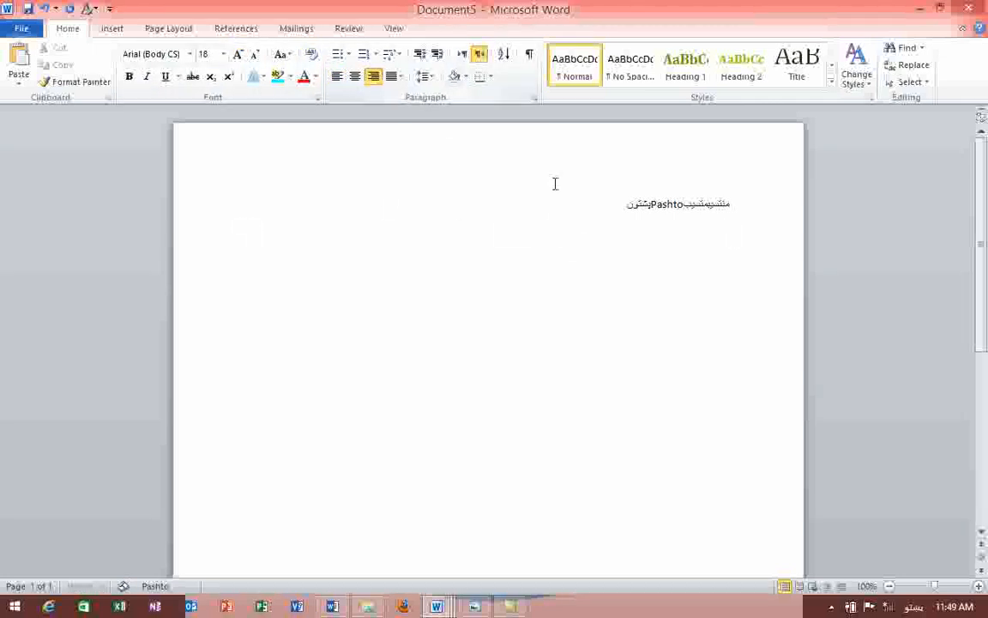
- Enter "پښتو لیکل Pashto منتمنتسیب" on the second line, alternating between the Pashto and English keyboard languages
text(پښتو)
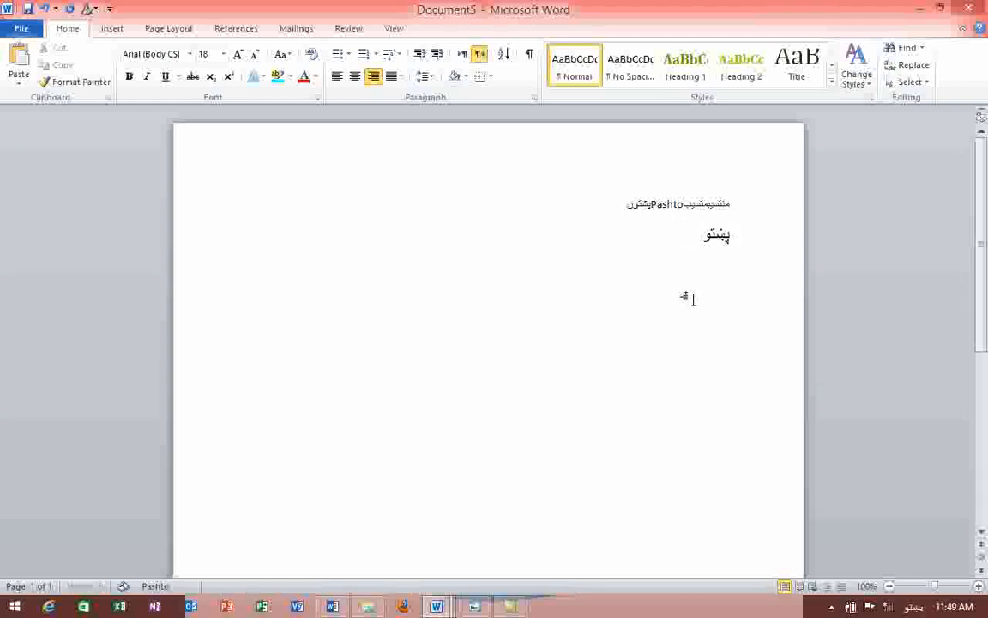
text(ن لیکل)
key(alt+shift)
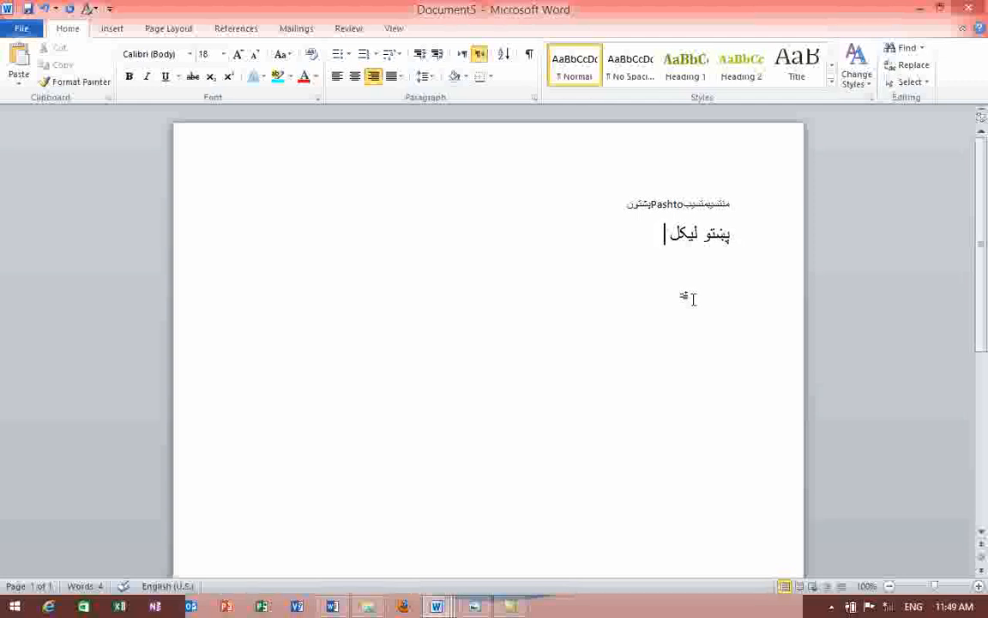
text(P)
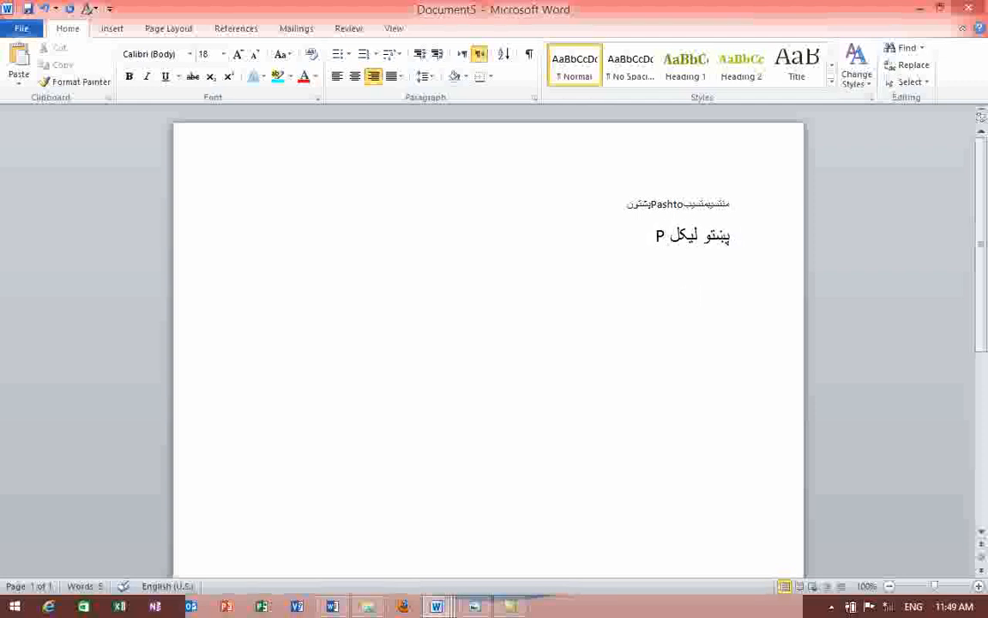
text(ashto)
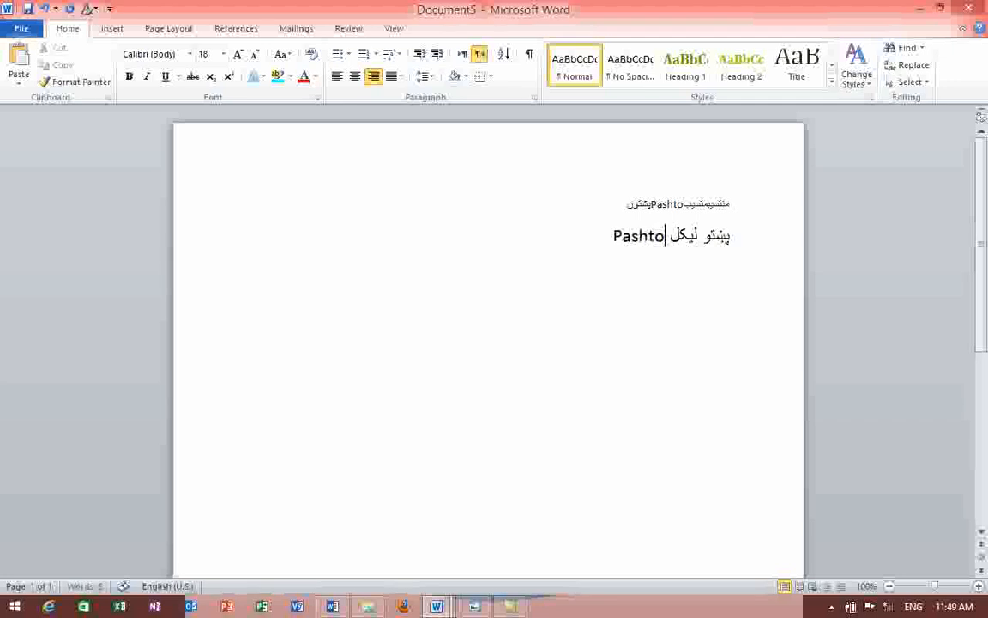
key(alt+shift)
text(منتمتسیب)
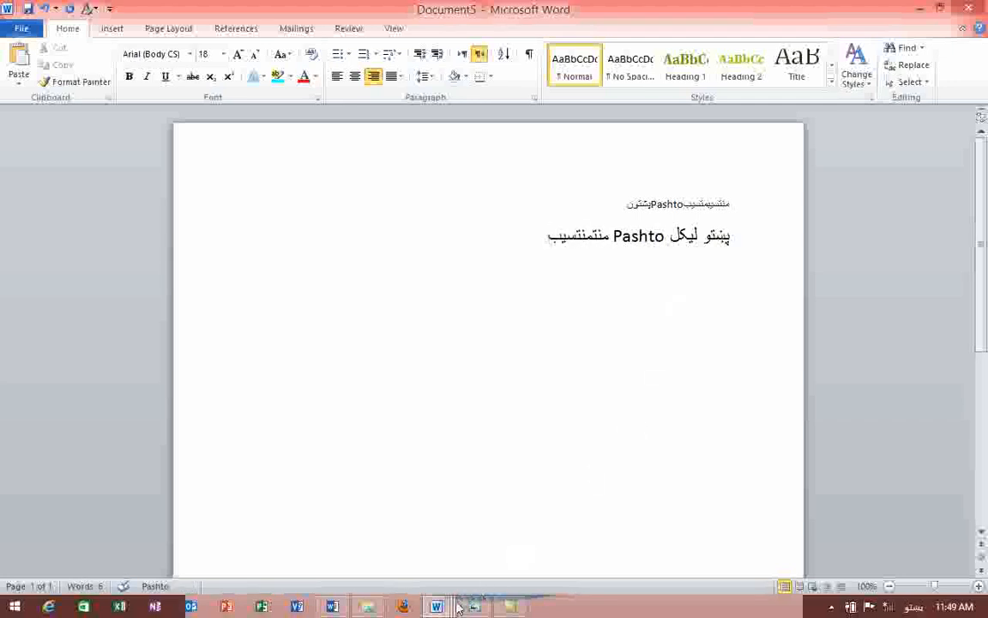
mouse_move(435, 606)
click(626, 539)
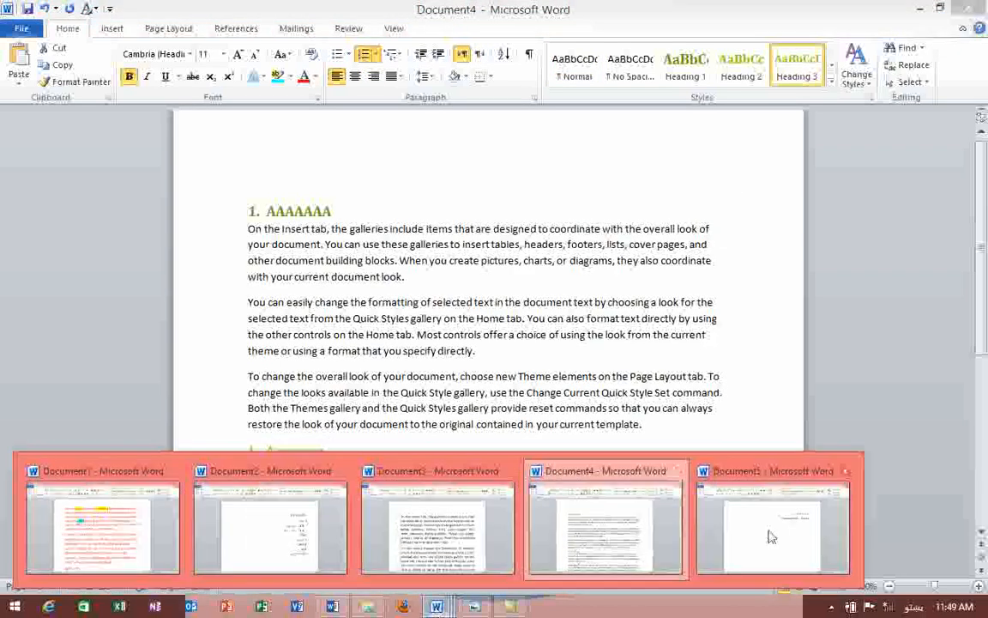
click(772, 530)
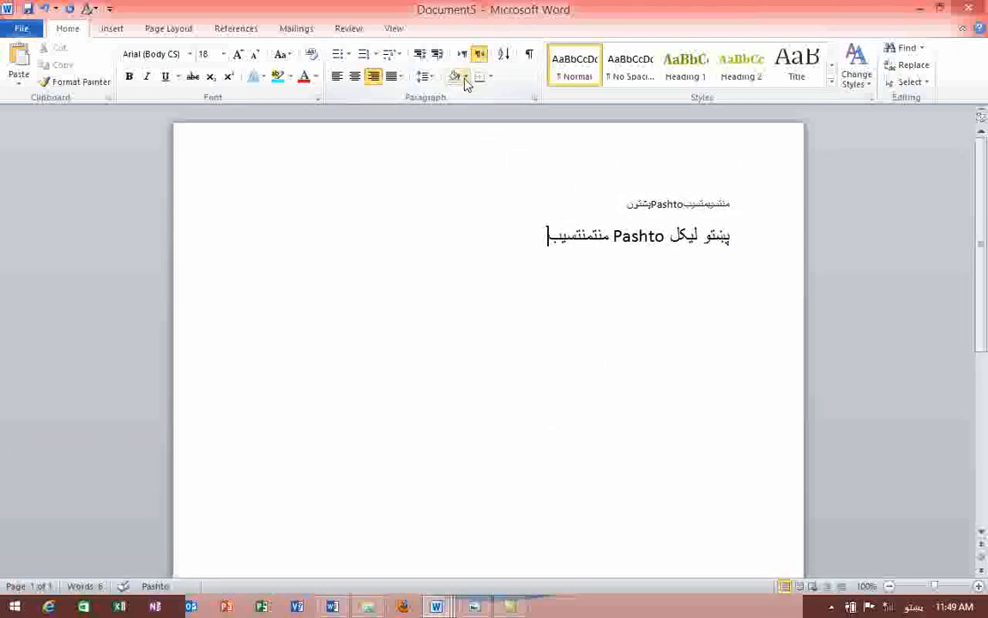
- Switch to Document3, apply right-to-left direction to the selected paragraphs and restore left-to-right direction
mouse_move(444, 608)
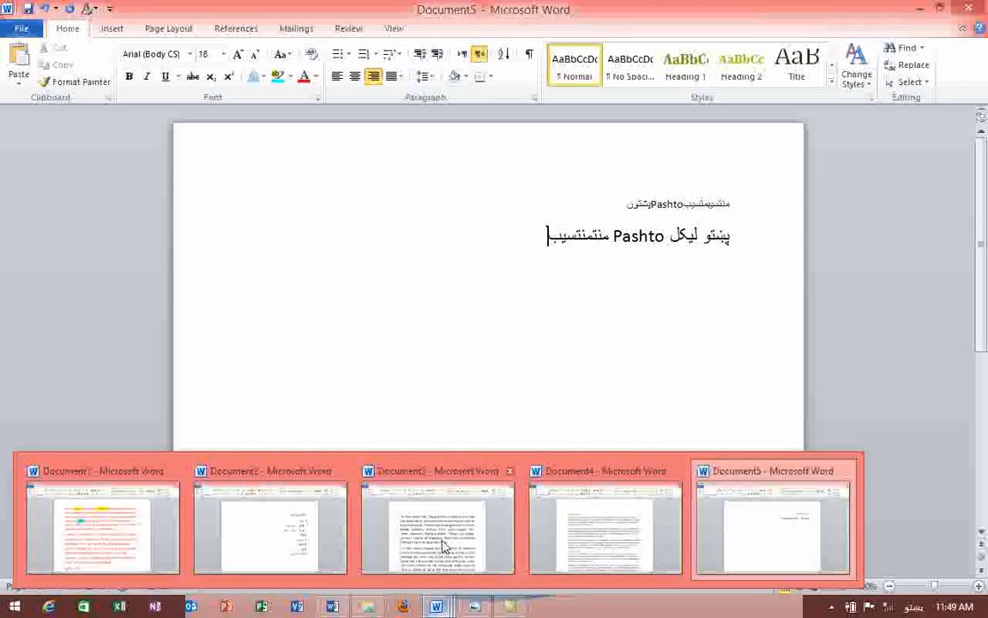
click(443, 573)
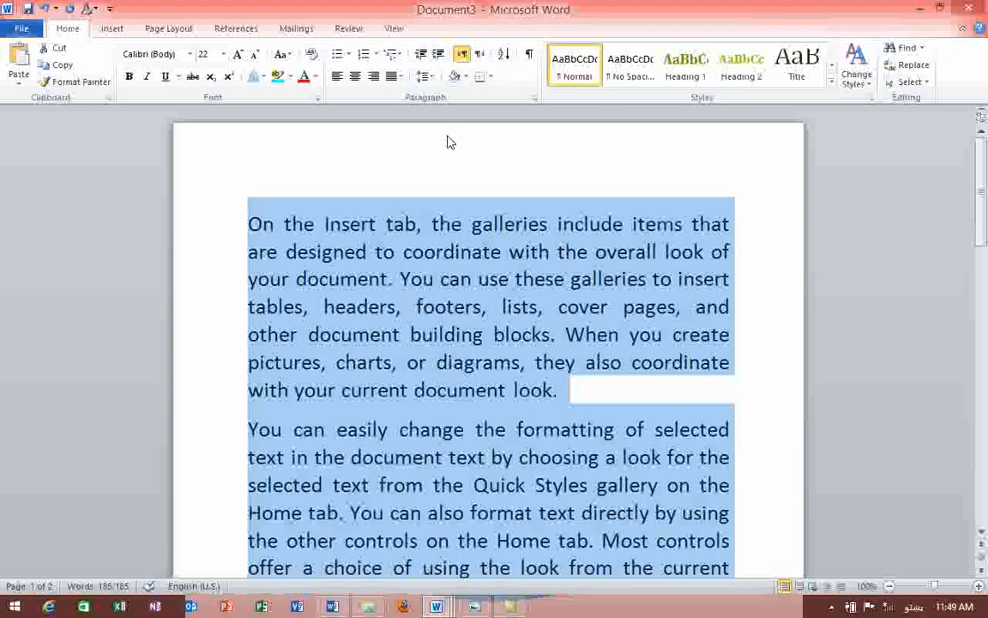
click(480, 55)
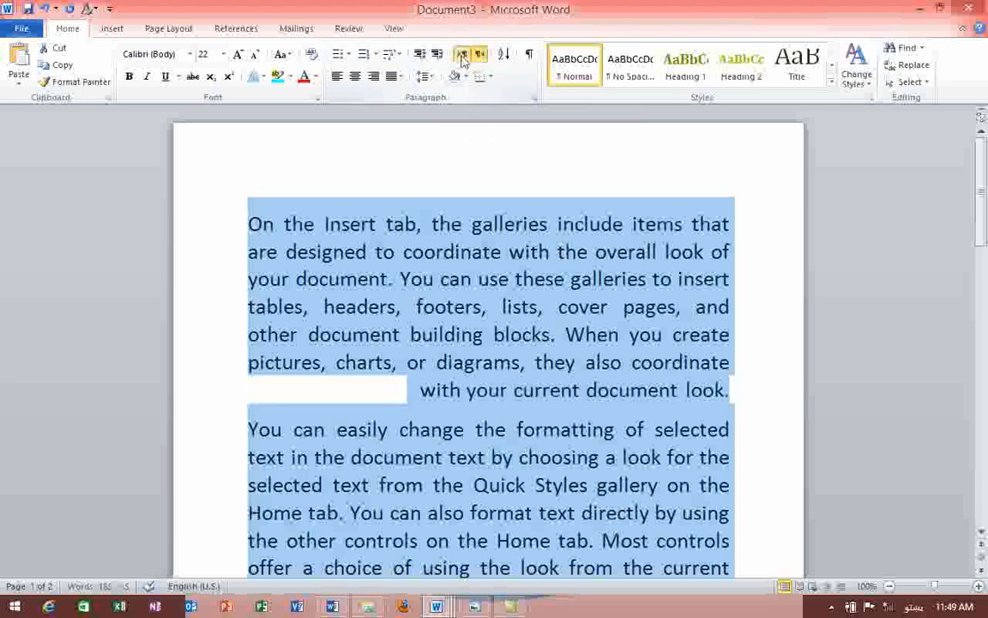
click(462, 56)
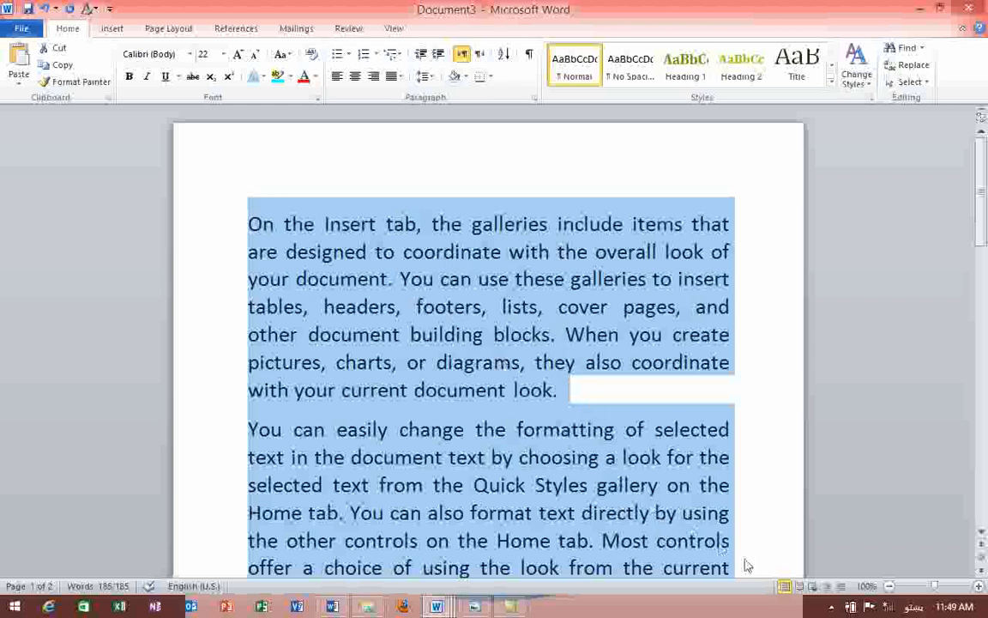
click(834, 607)
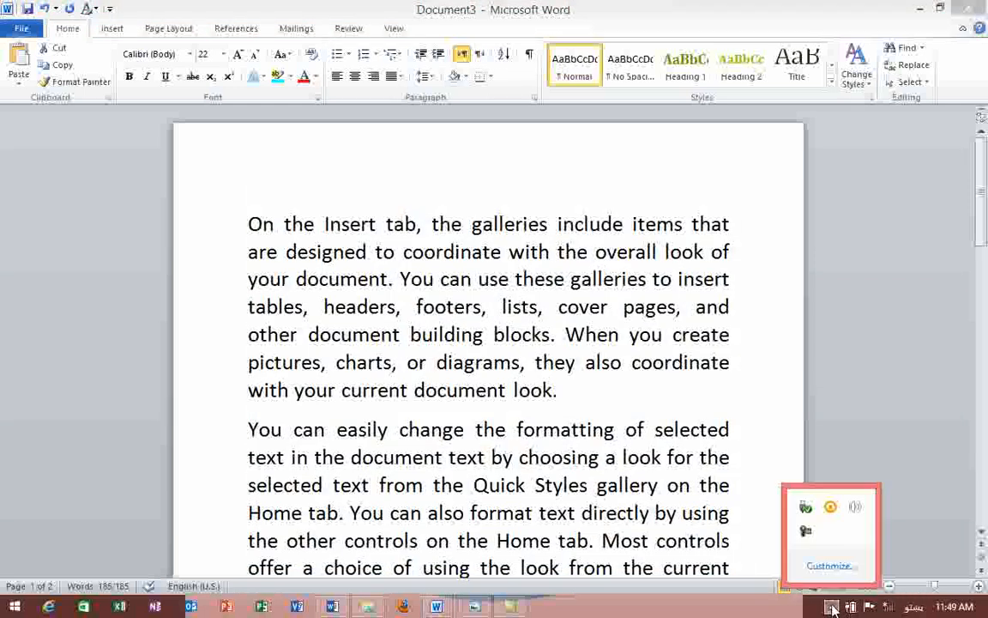